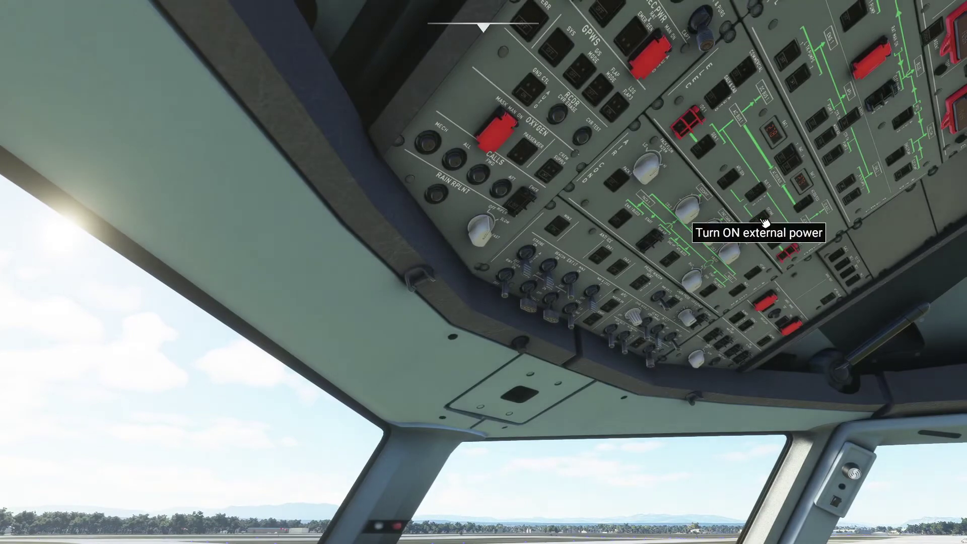
Connect external power and switch on the left, centre and remaining fuel tank pumps.
click(765, 222)
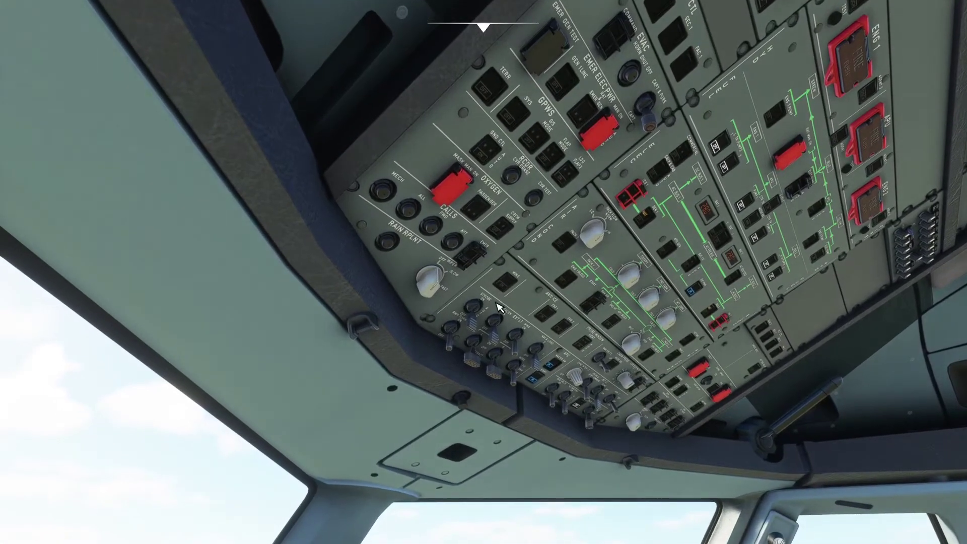
click(719, 145)
click(735, 164)
click(744, 204)
click(759, 237)
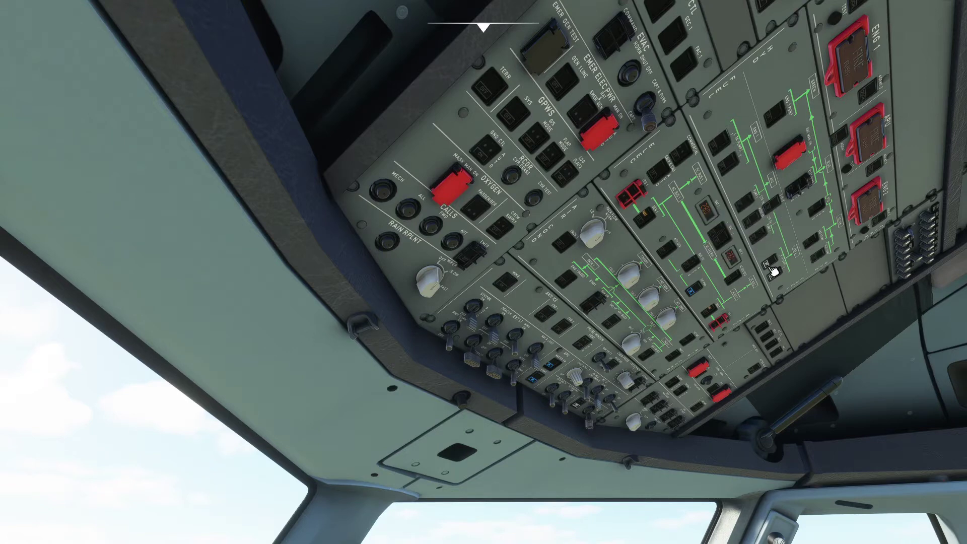
click(770, 262)
click(774, 274)
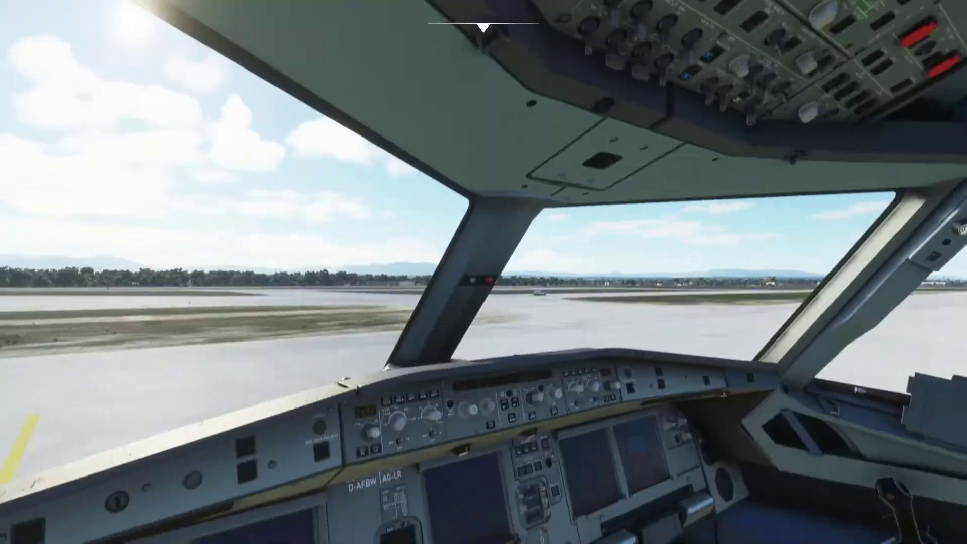
Raise the brightness of the captain's PFD and ND displays.
key(alt+1)
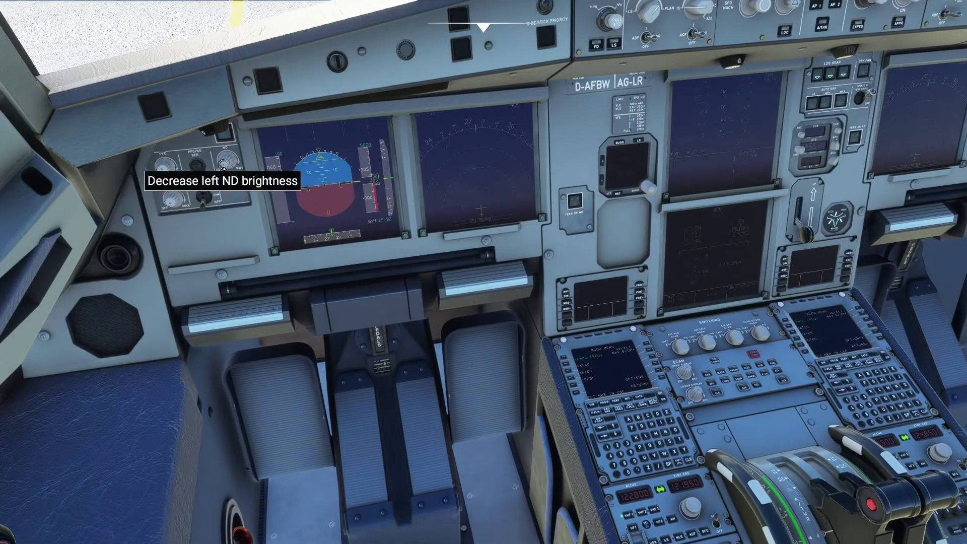
scroll(223, 165, up, 4)
key(alt+2)
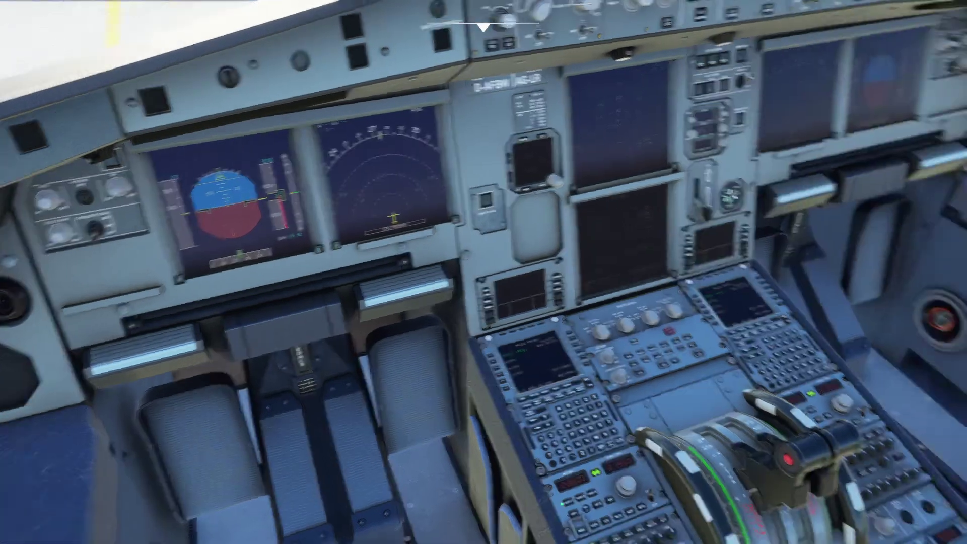
mouse_move(633, 29)
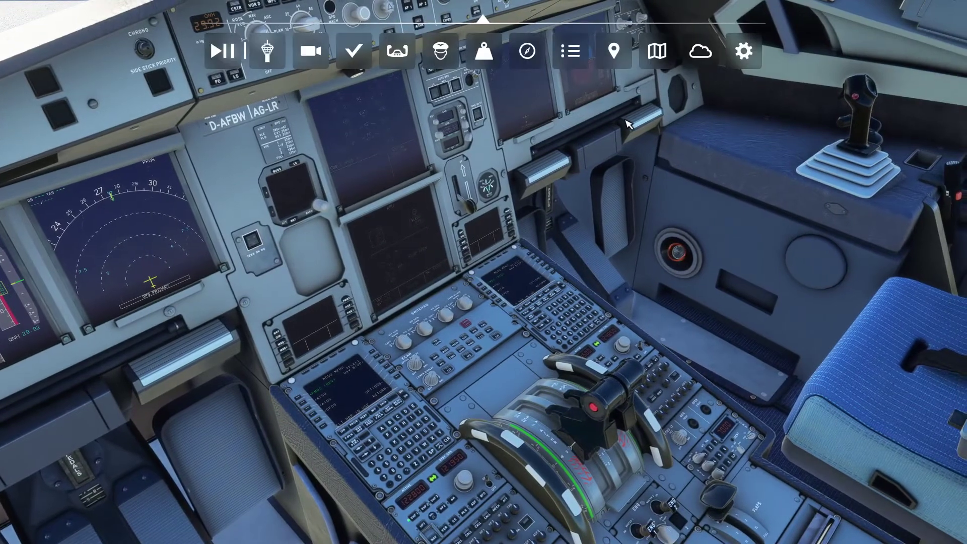
drag(626, 120, 634, 93)
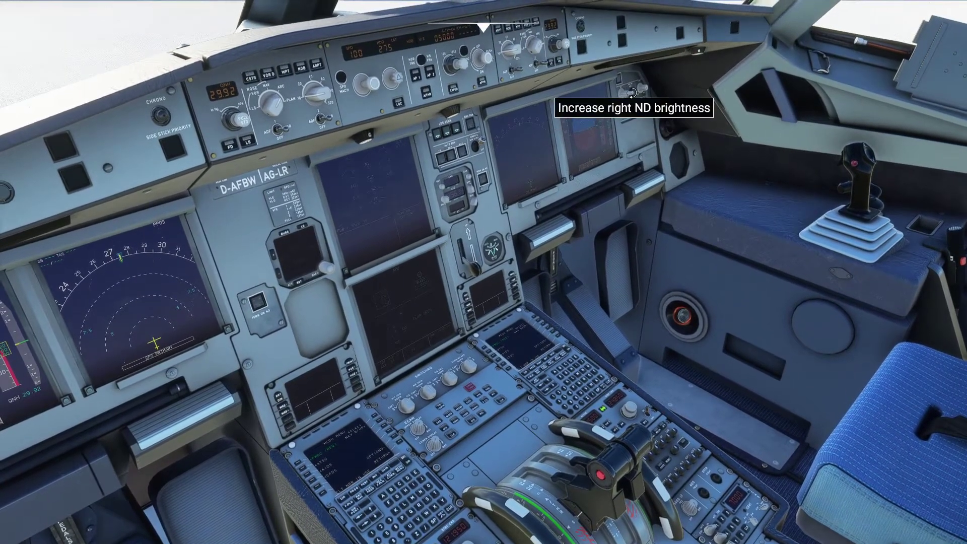
scroll(636, 95, up, 5)
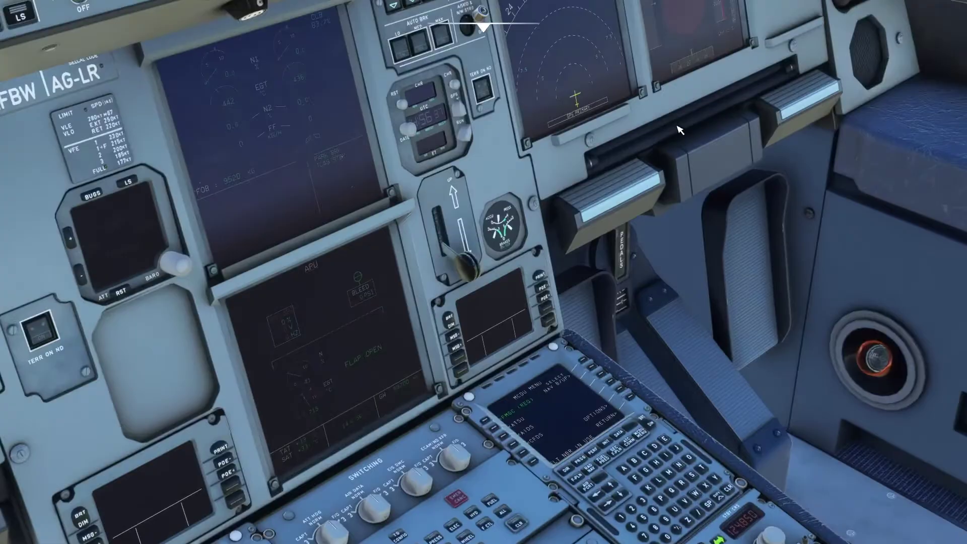
scroll(680, 129, down, 3)
Brighten the centre ECAM displays and power on the flyPad tablet.
drag(681, 130, 682, 133)
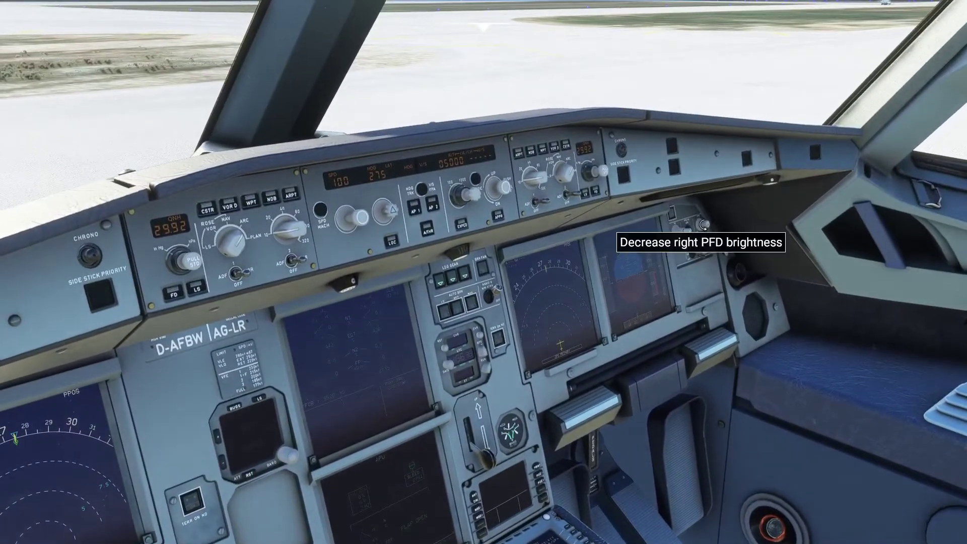
drag(682, 232, 680, 274)
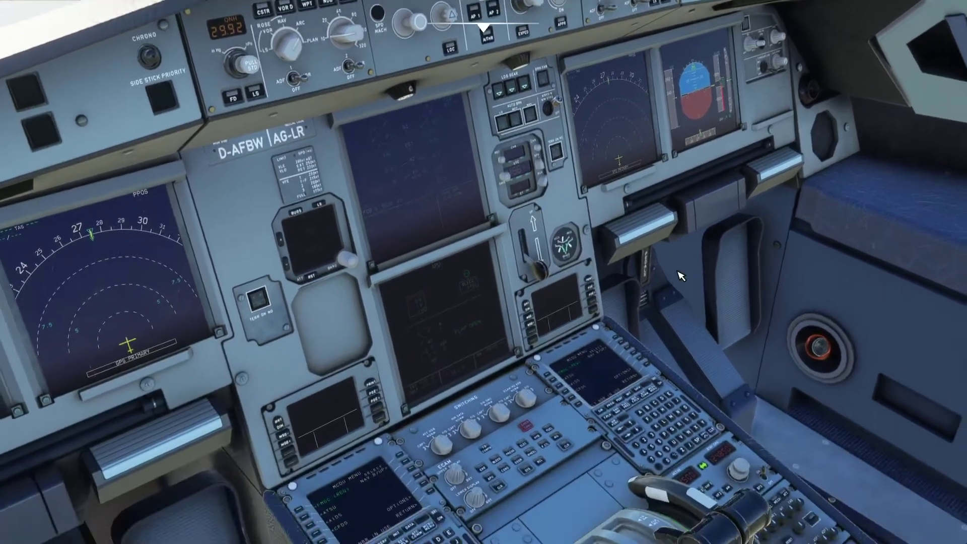
scroll(450, 443, up, 5)
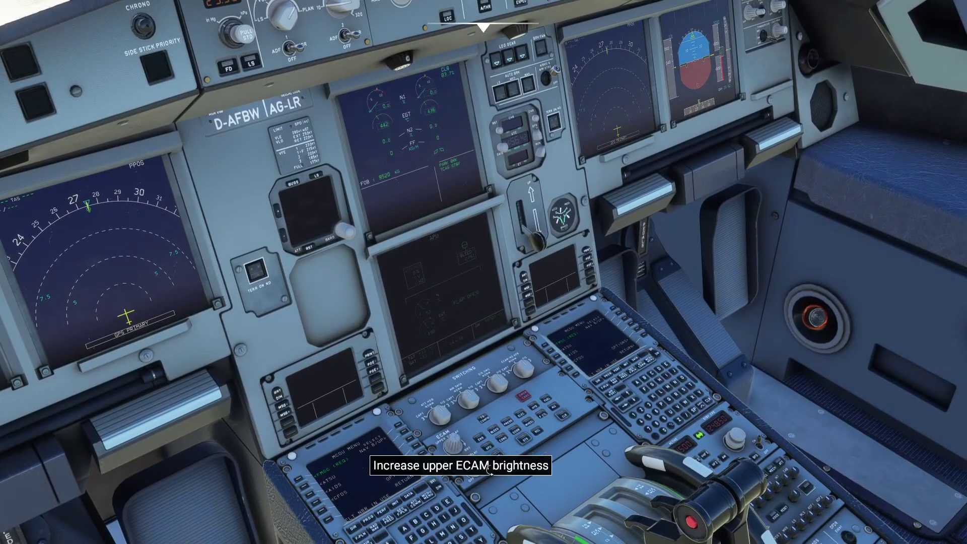
scroll(477, 466, up, 5)
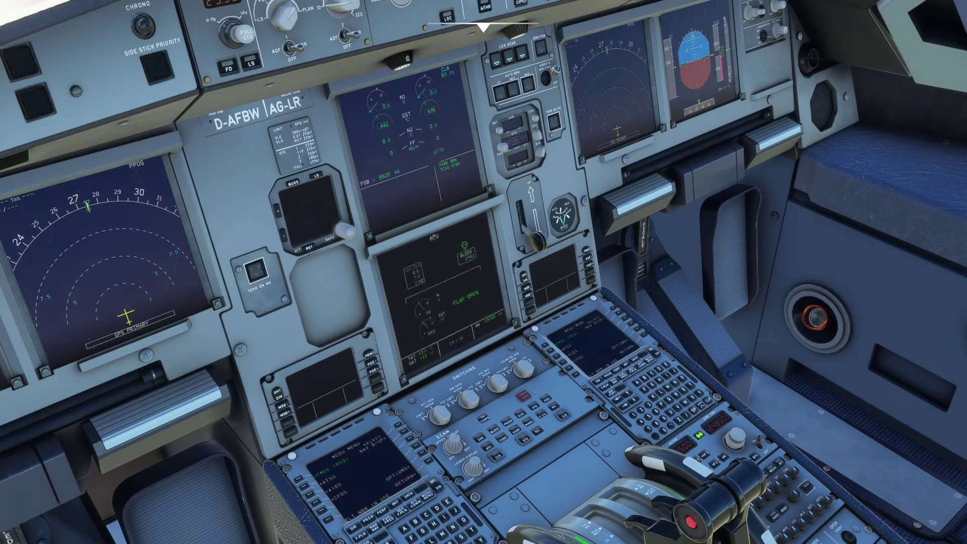
drag(538, 458, 508, 458)
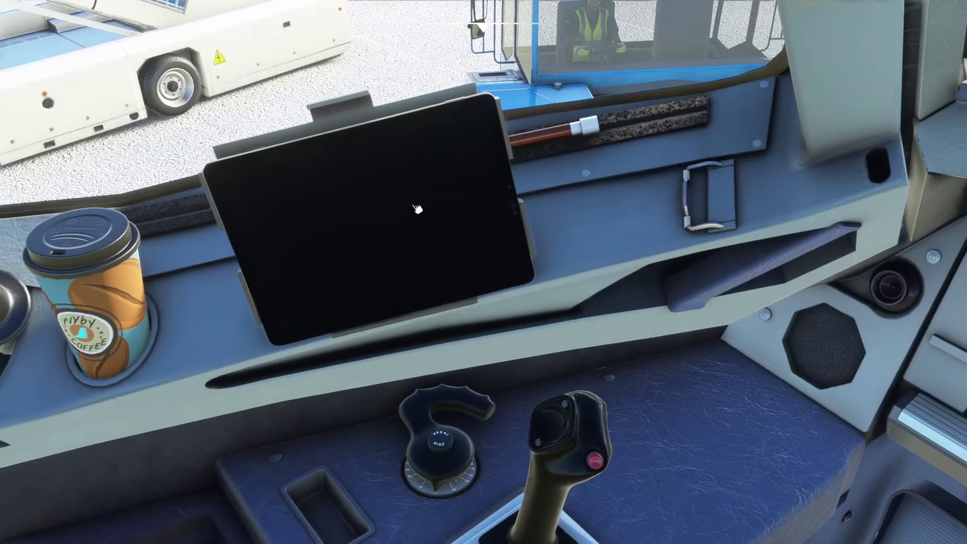
click(417, 209)
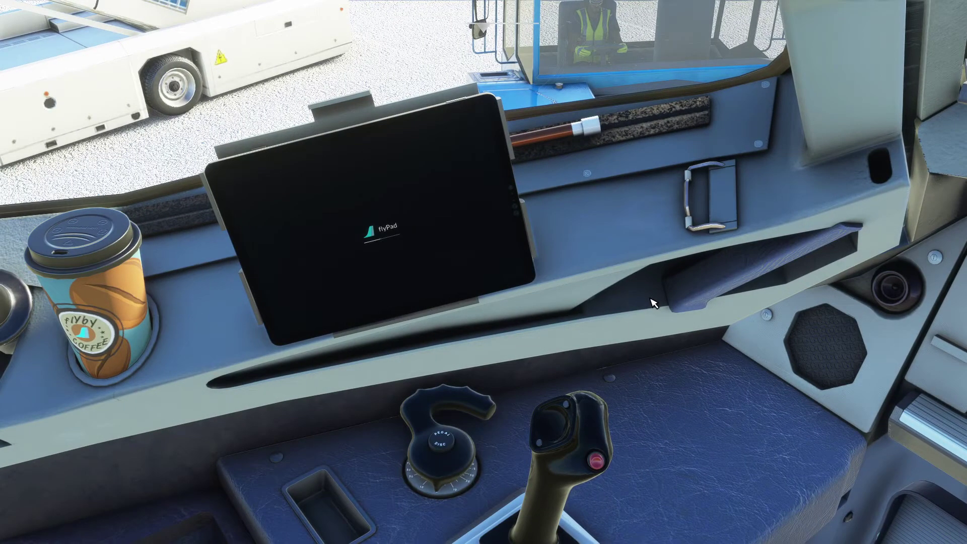
Check the SimBrief LTAI–LUKK OFP summary and route map in Chrome, then return to the sim.
key(alt+Tab)
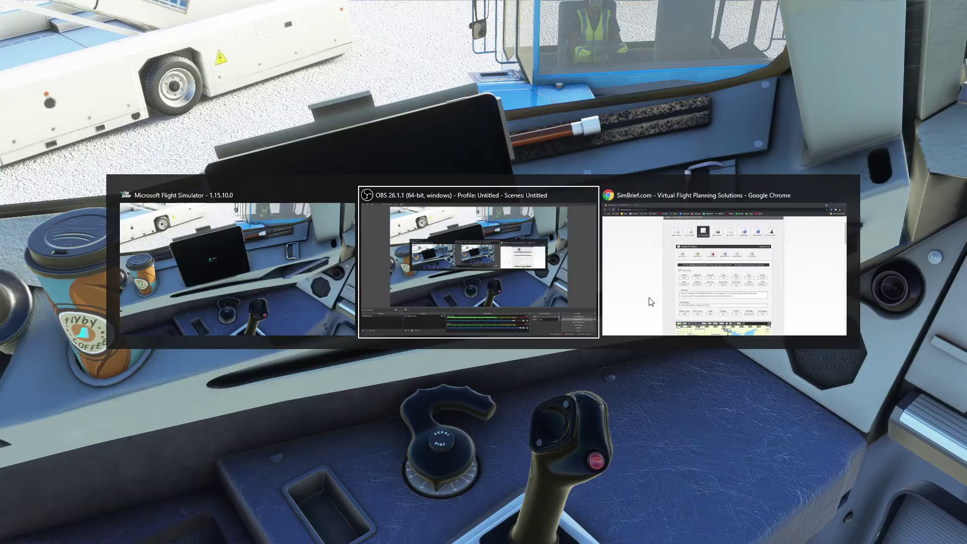
key(alt+Tab)
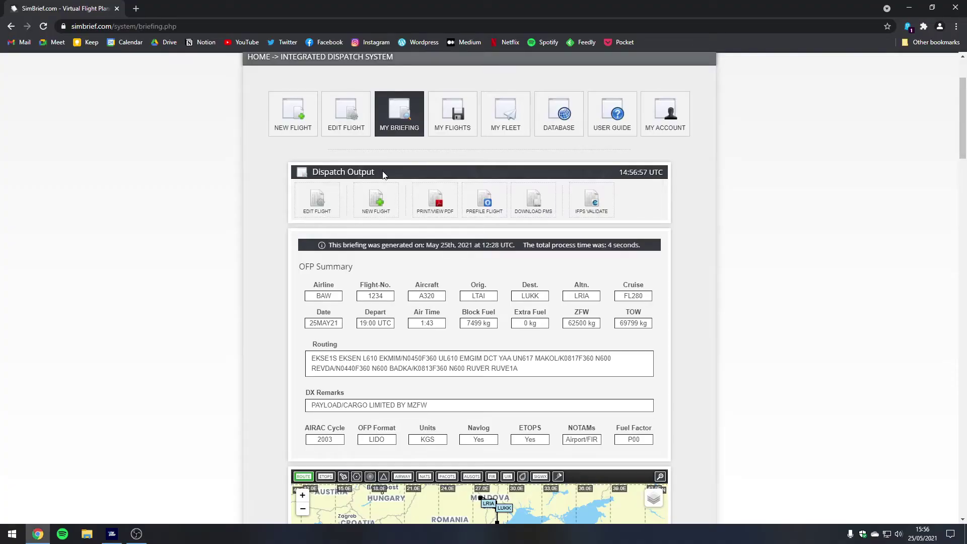
scroll(382, 174, up, 2)
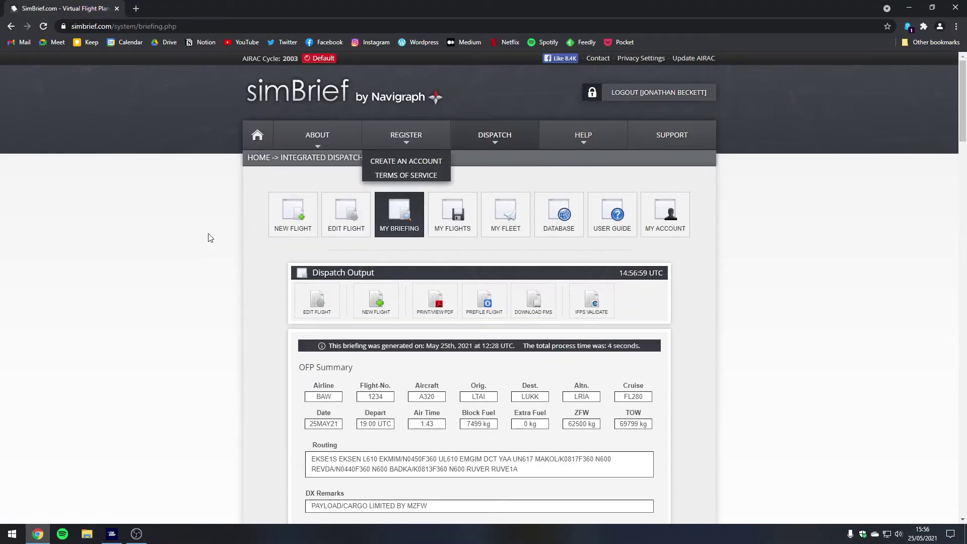
scroll(218, 252, down, 1)
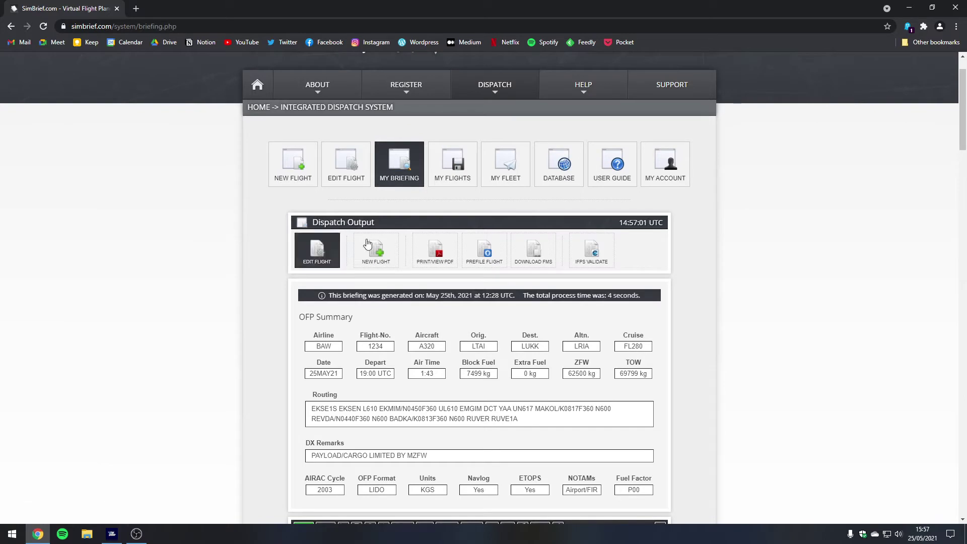
scroll(185, 322, down, 3)
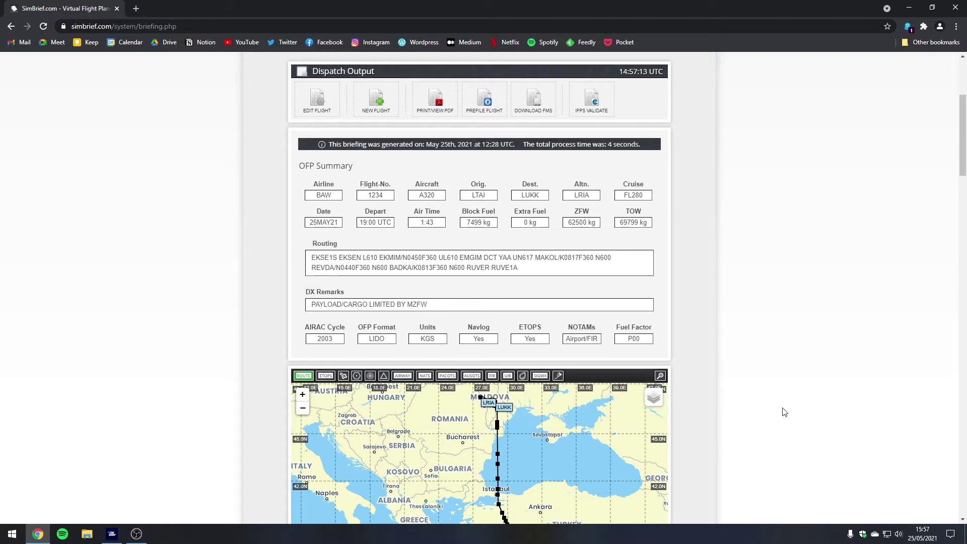
right_click(775, 378)
click(739, 428)
scroll(733, 429, down, 2)
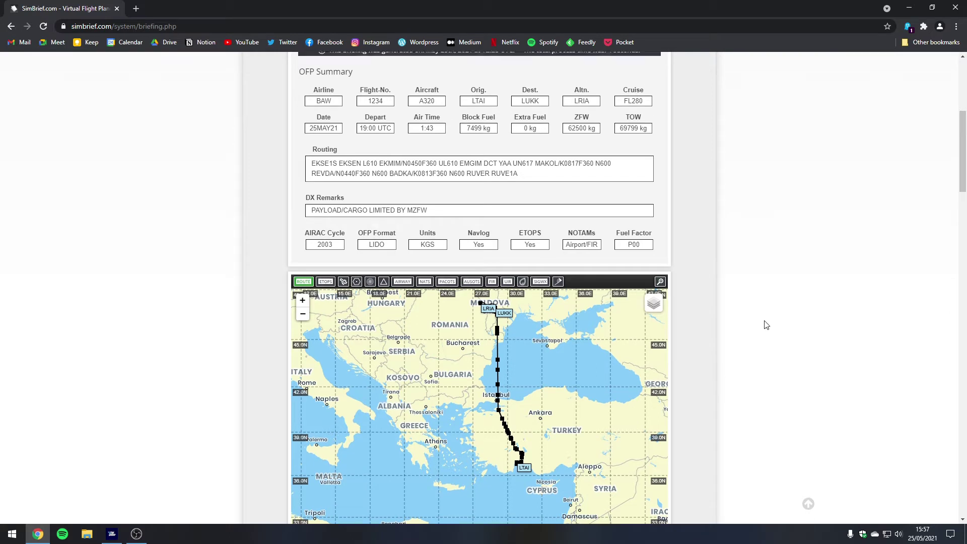
scroll(766, 325, up, 3)
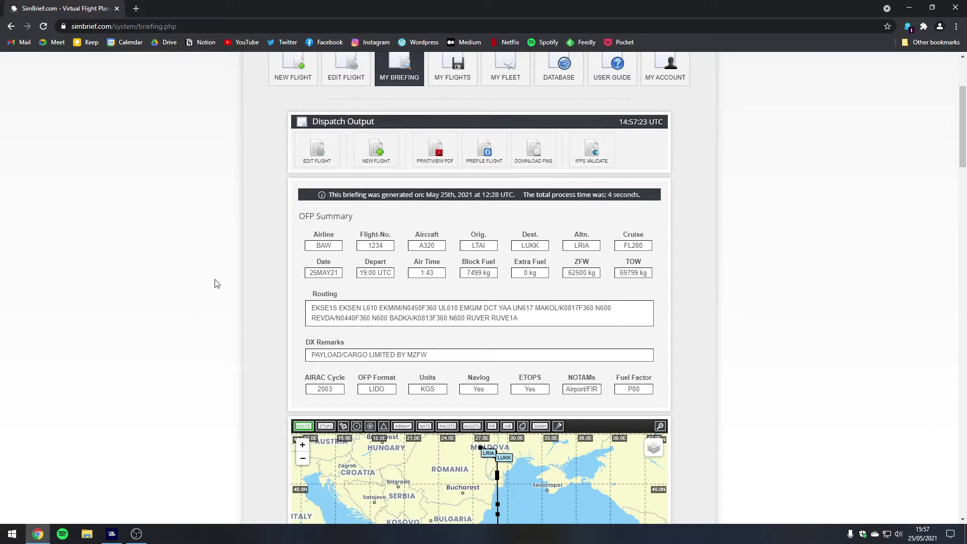
key(alt+Tab)
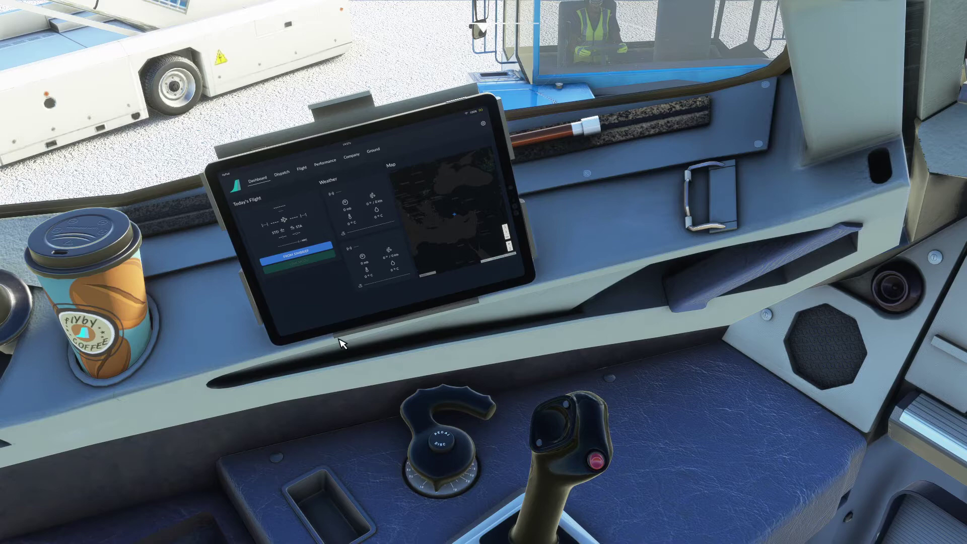
Confirm the SimBrief username, then import flight BAW1234 (LTAI to LUKK) onto the flyPad dashboard.
scroll(389, 339, up, 5)
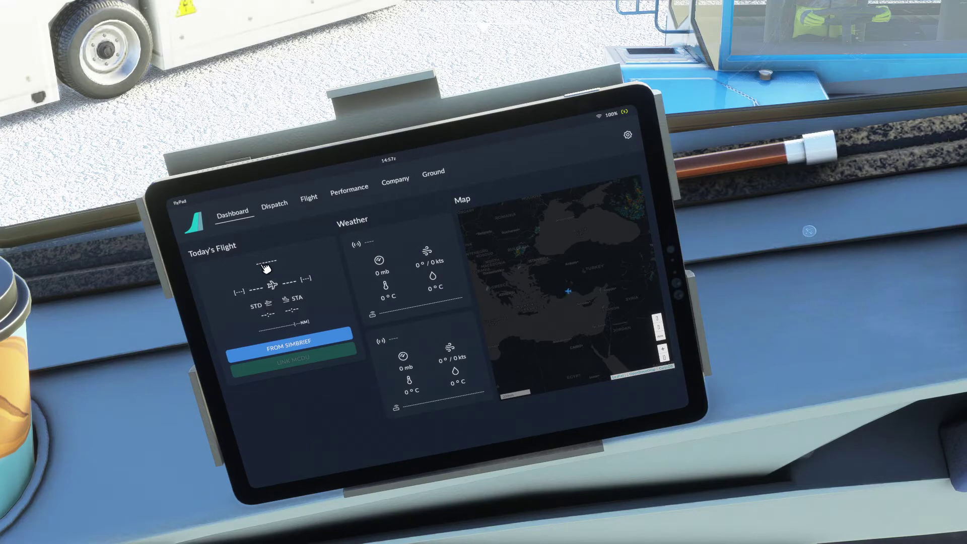
click(395, 183)
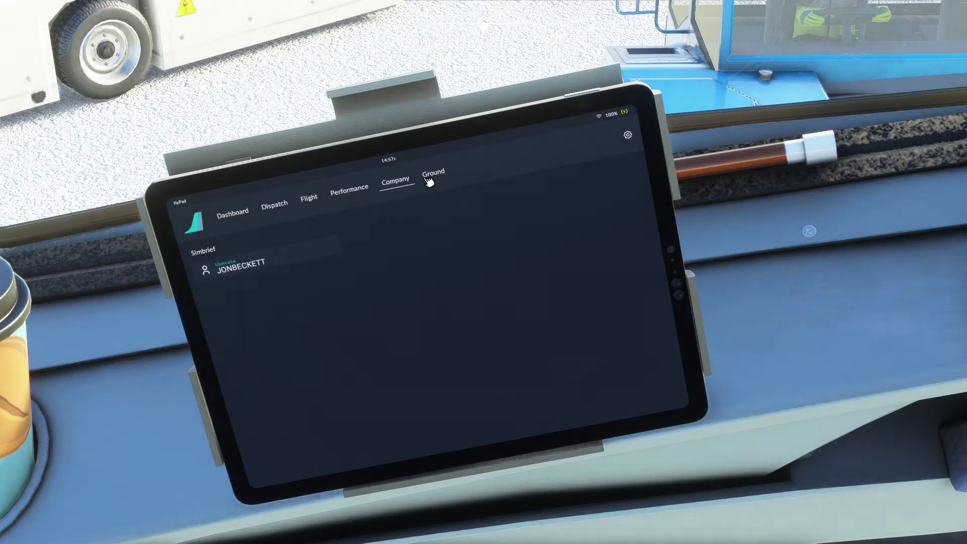
click(264, 265)
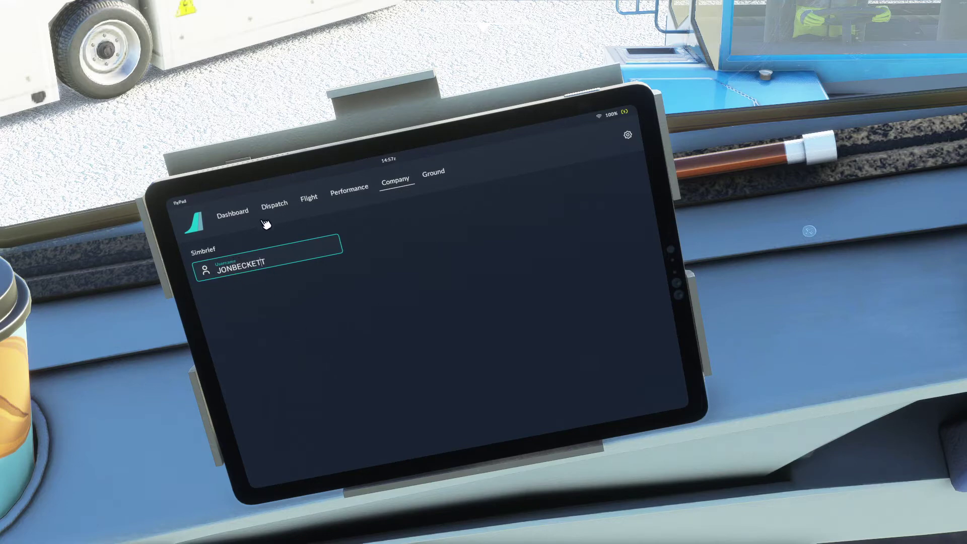
click(286, 309)
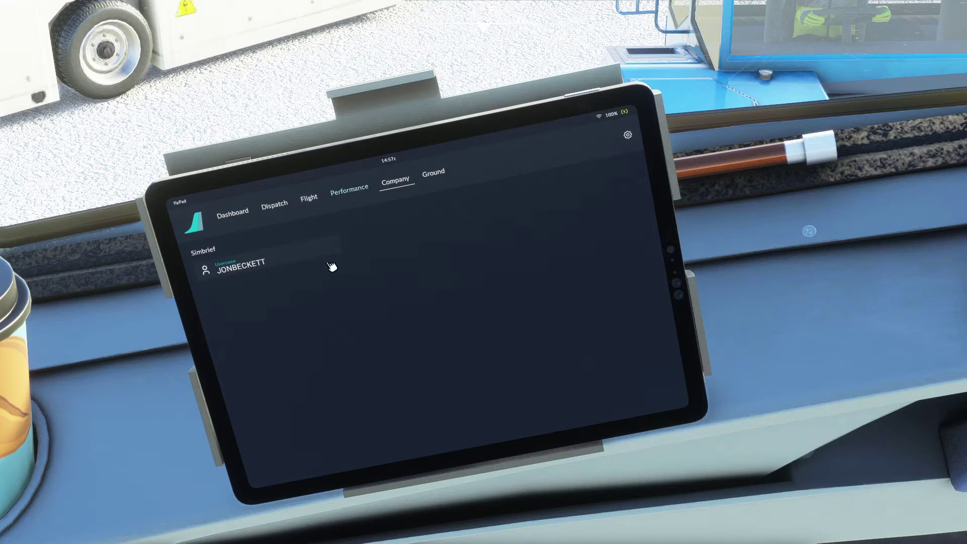
click(243, 214)
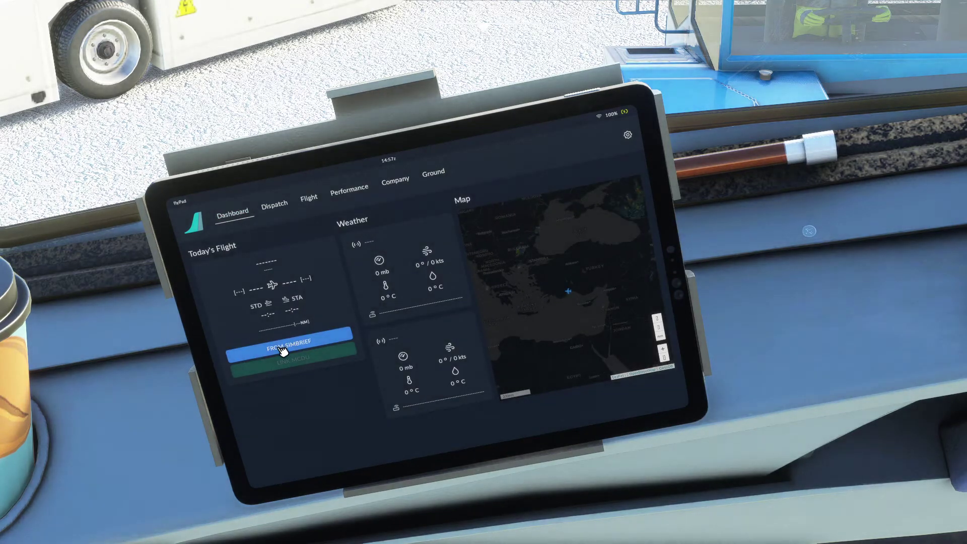
click(280, 351)
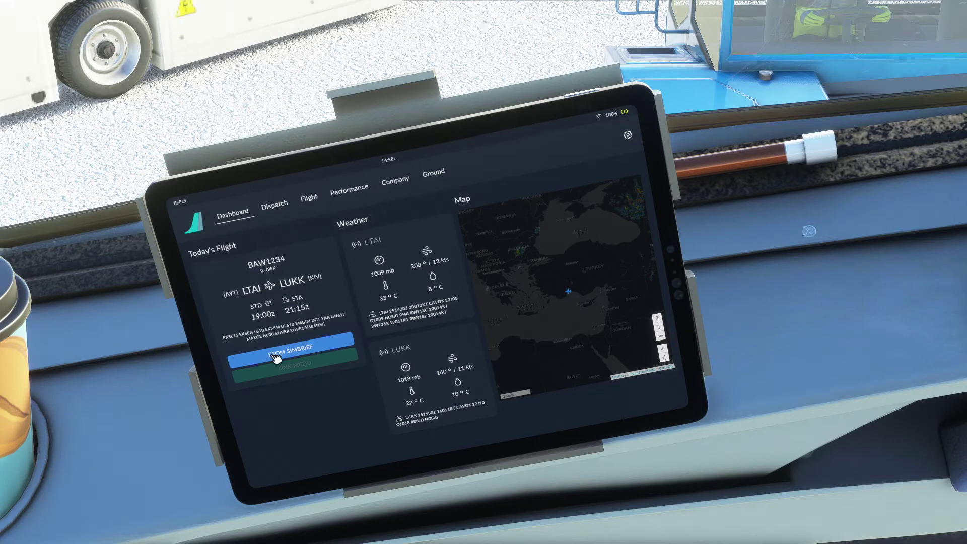
Read the enlarged OFP text under Dispatch, then check the Fuel and Overview pages.
click(280, 207)
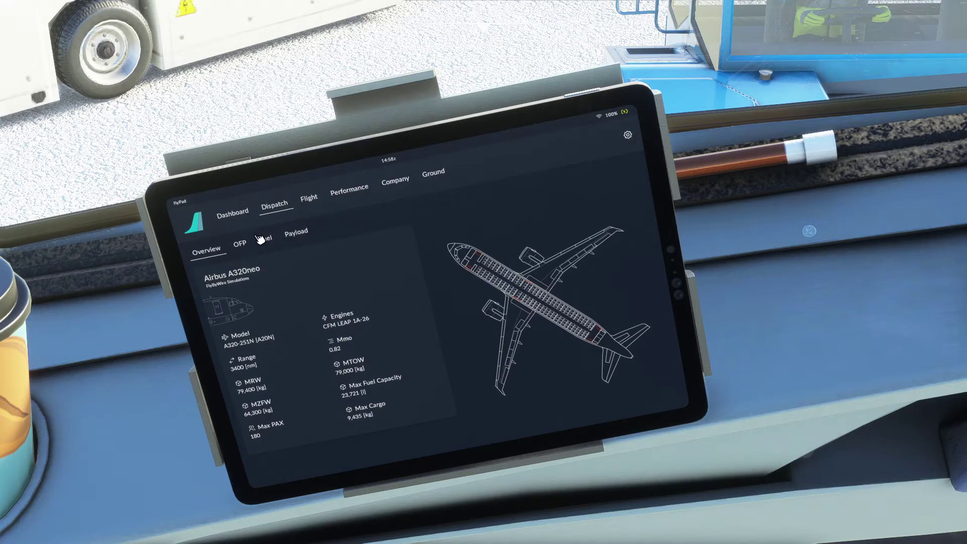
click(244, 244)
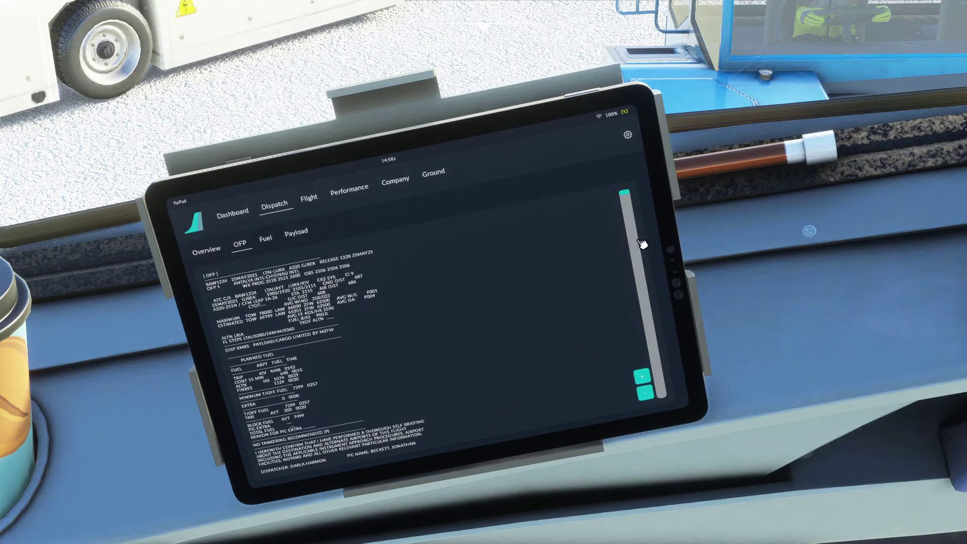
mouse_move(626, 196)
mouse_down()
mouse_move(639, 274)
mouse_move(629, 191)
mouse_up()
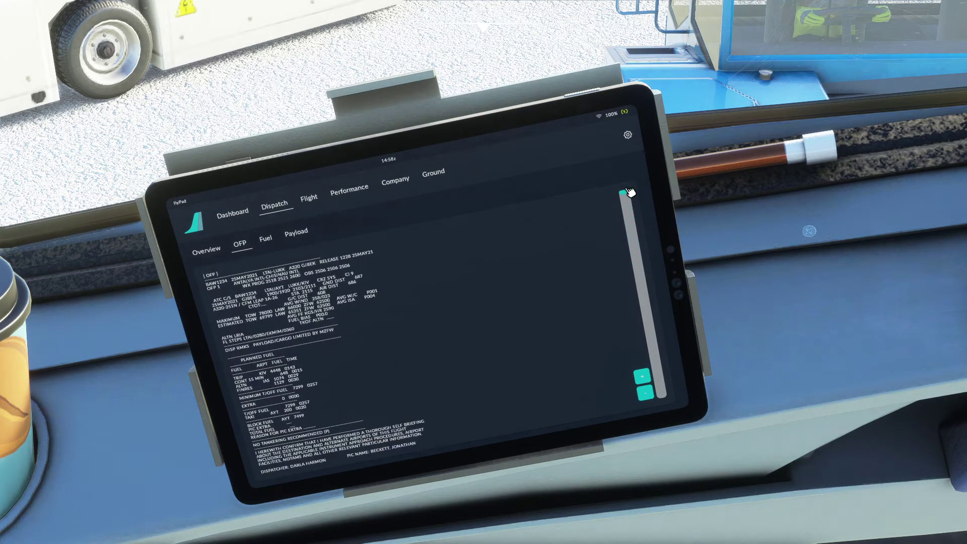
click(643, 378)
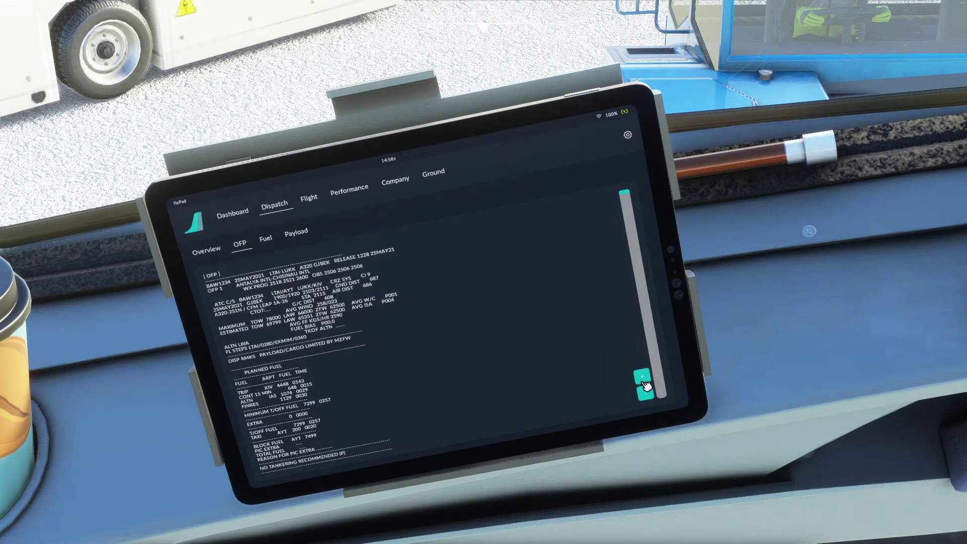
click(643, 379)
click(643, 379)
click(643, 379)
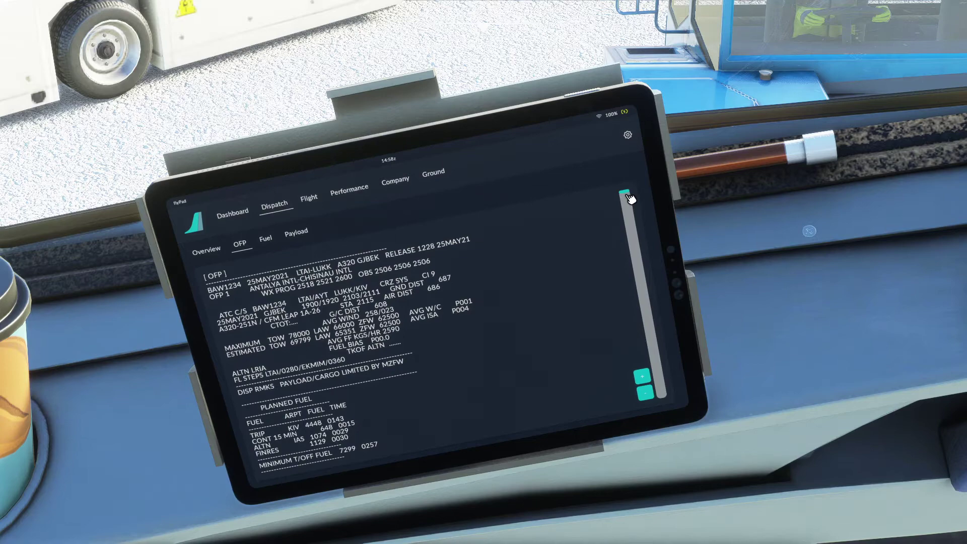
drag(630, 197, 618, 247)
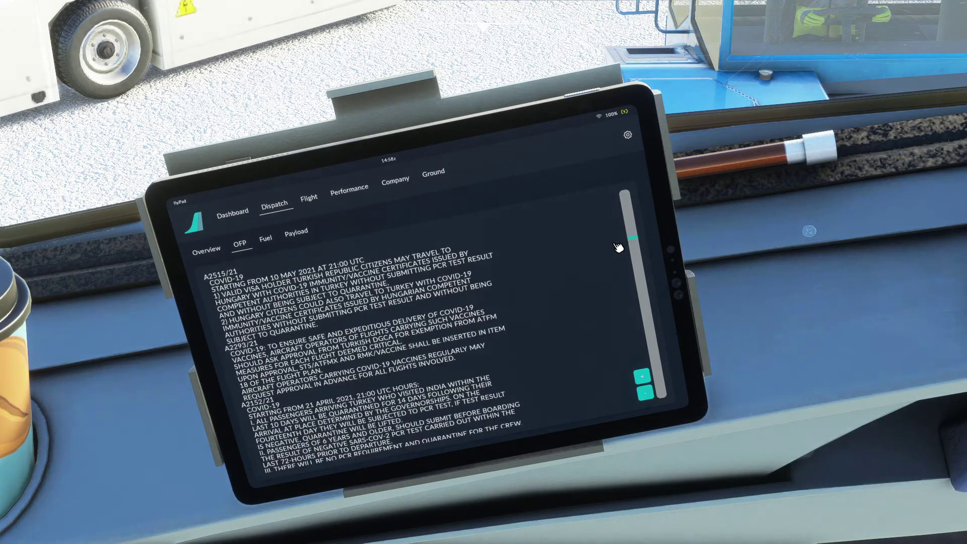
click(274, 241)
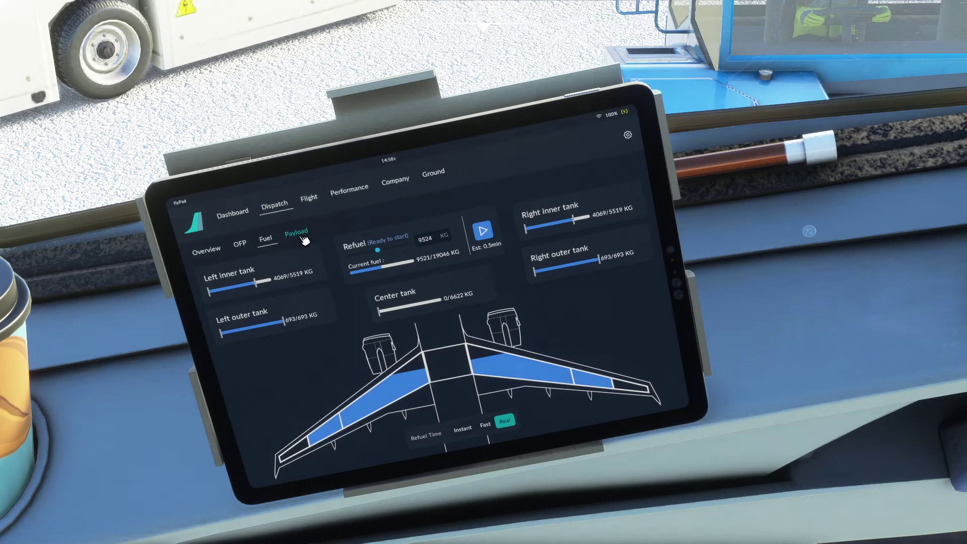
click(207, 251)
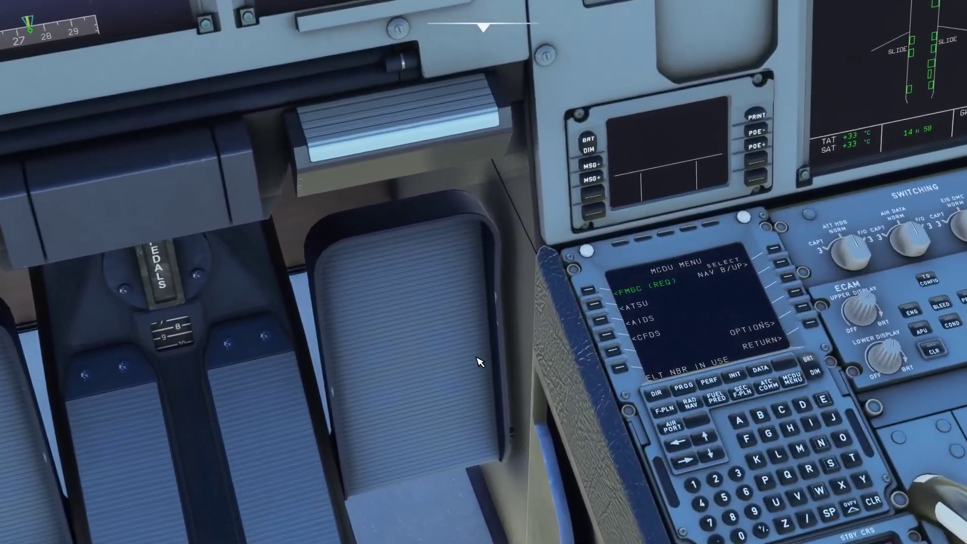
Clear the FLT NBR IN USE and GPS PRIMARY messages from the MCDU scratchpad.
drag(480, 362, 478, 357)
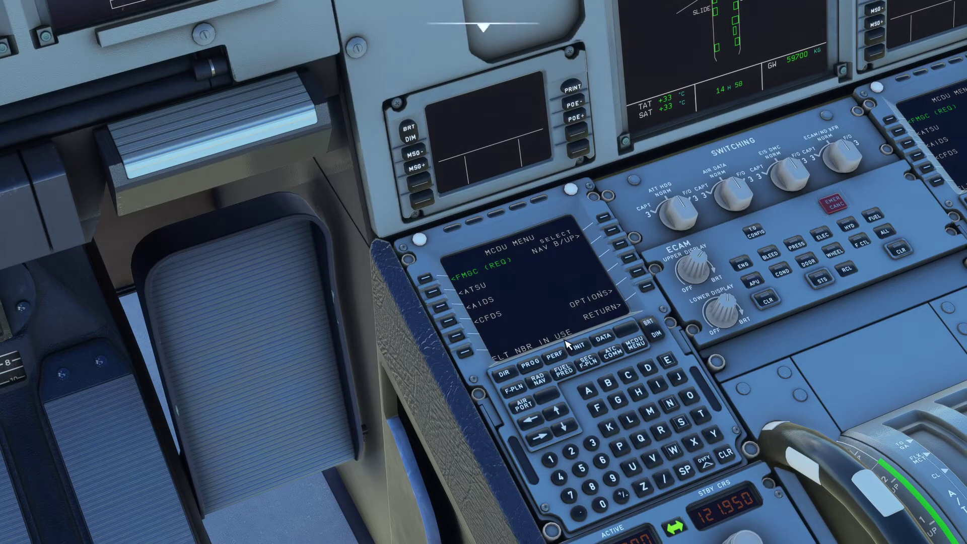
click(730, 455)
click(730, 458)
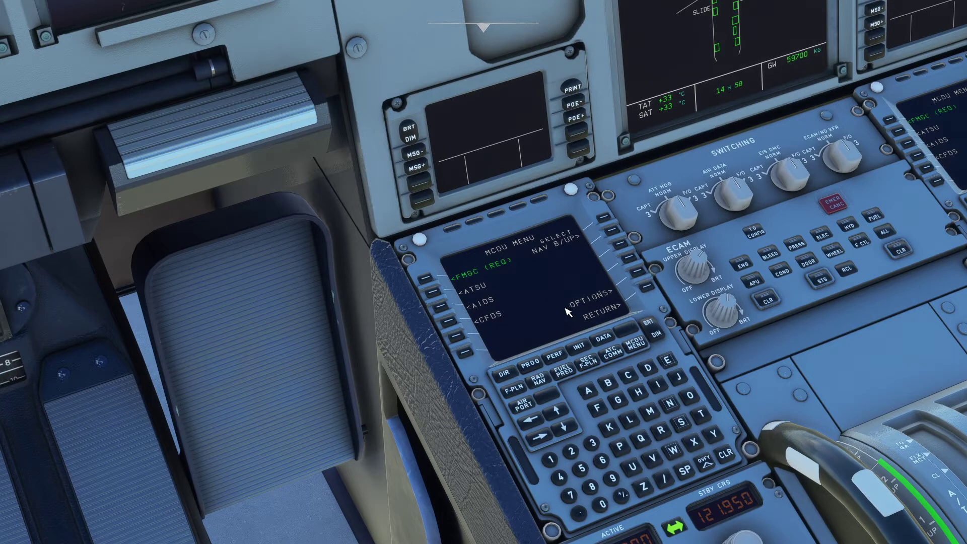
Confirm the SimBrief pilot ID under the MCDU's AOC options.
click(639, 274)
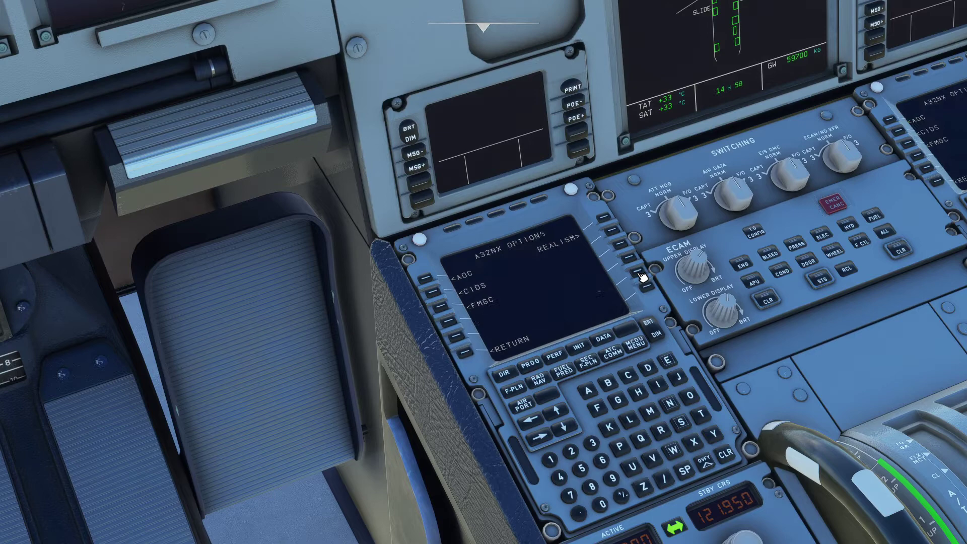
click(427, 281)
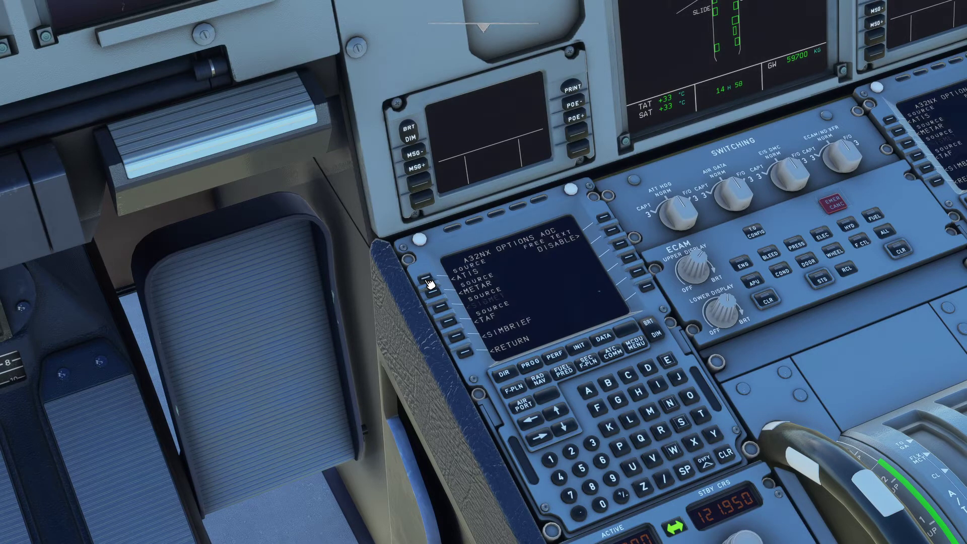
click(460, 338)
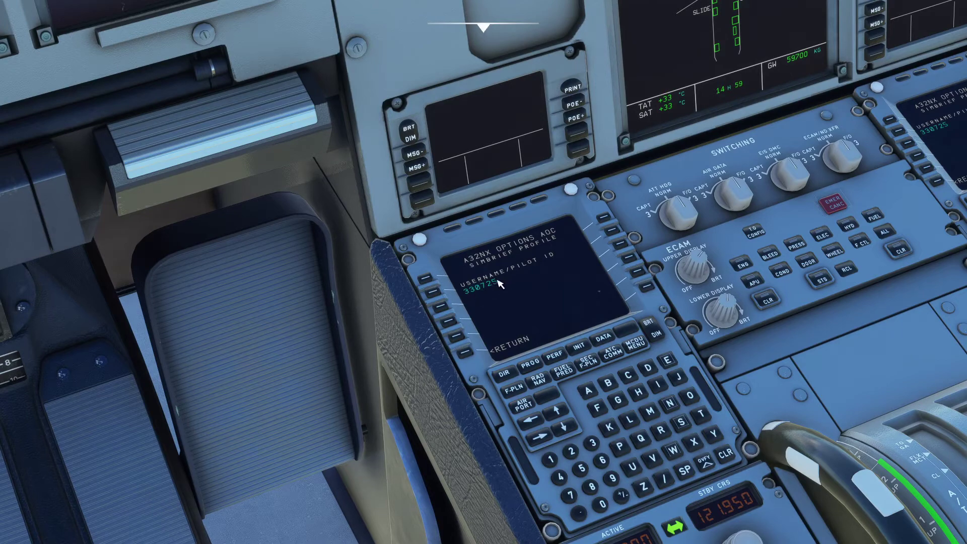
click(467, 354)
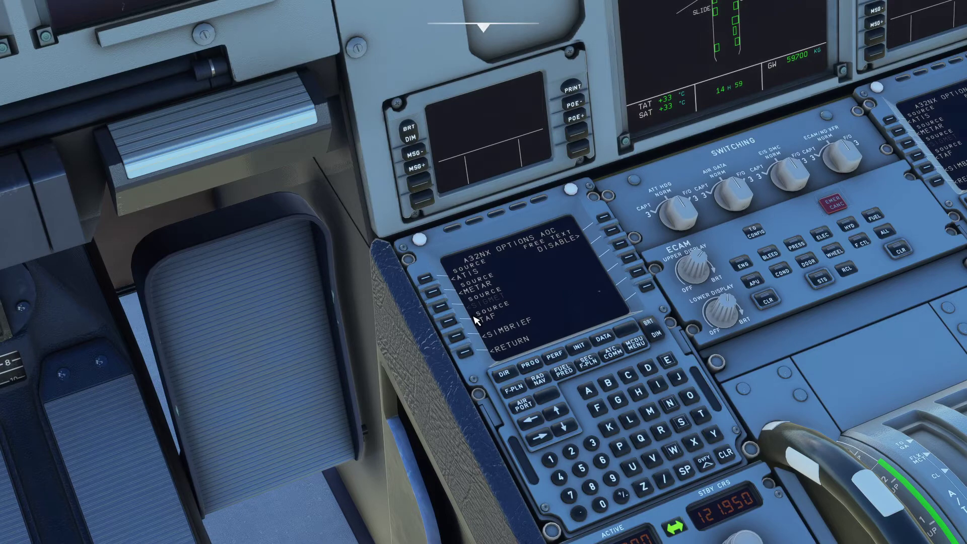
Request AOC init data for BAW1234, LTAI to LUKK with 0143 en route, via ATSU.
click(638, 346)
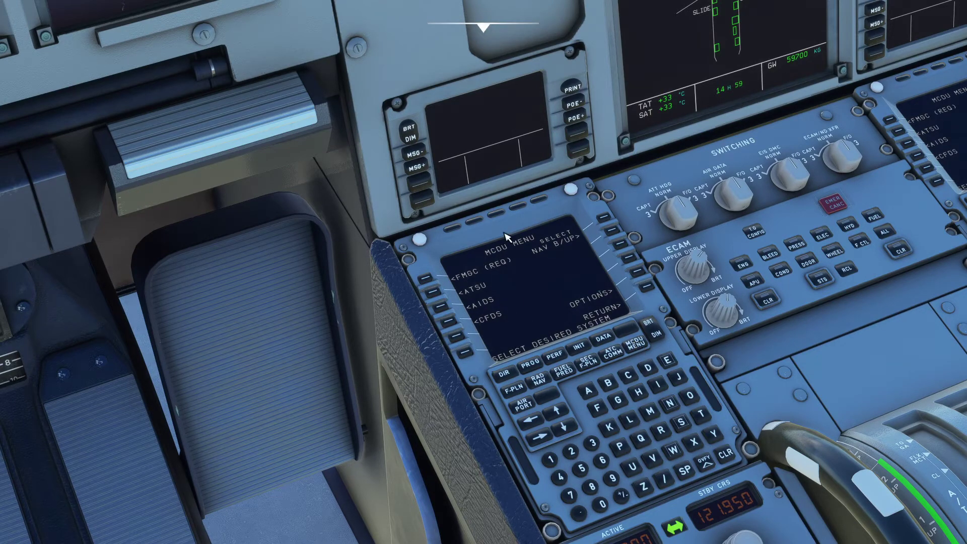
click(435, 295)
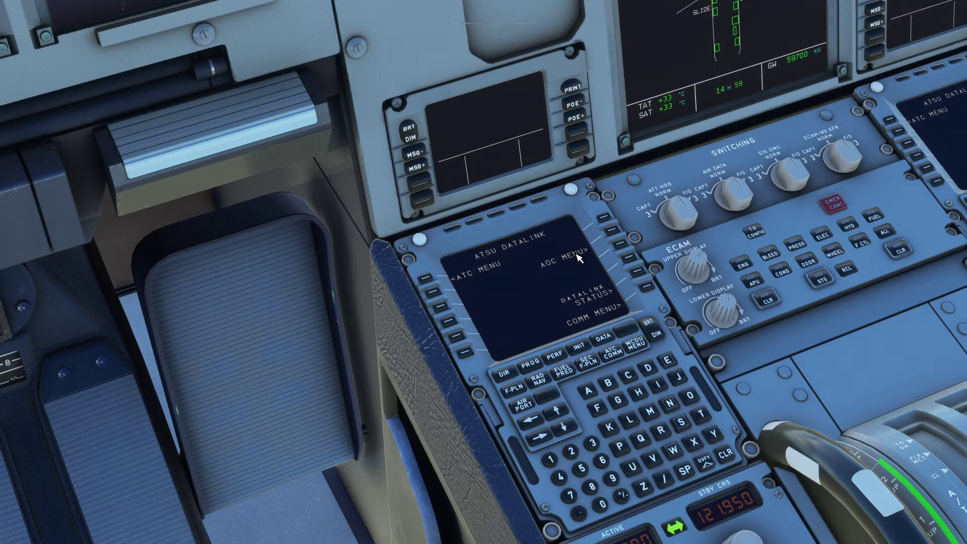
click(617, 234)
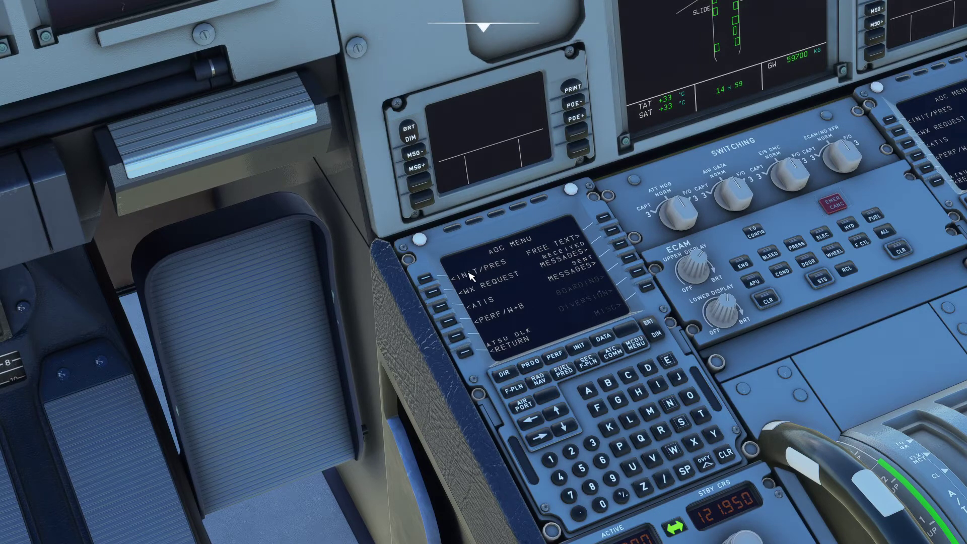
click(430, 280)
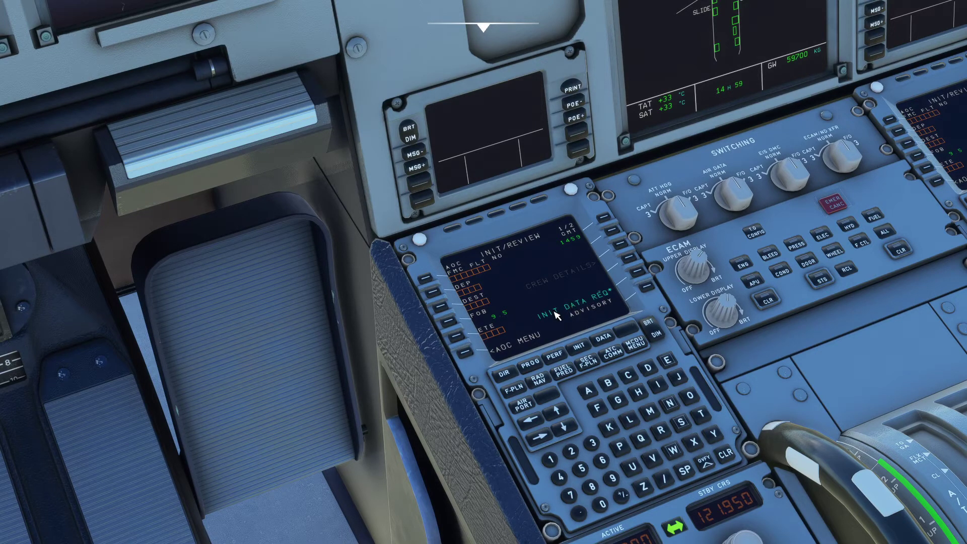
click(644, 276)
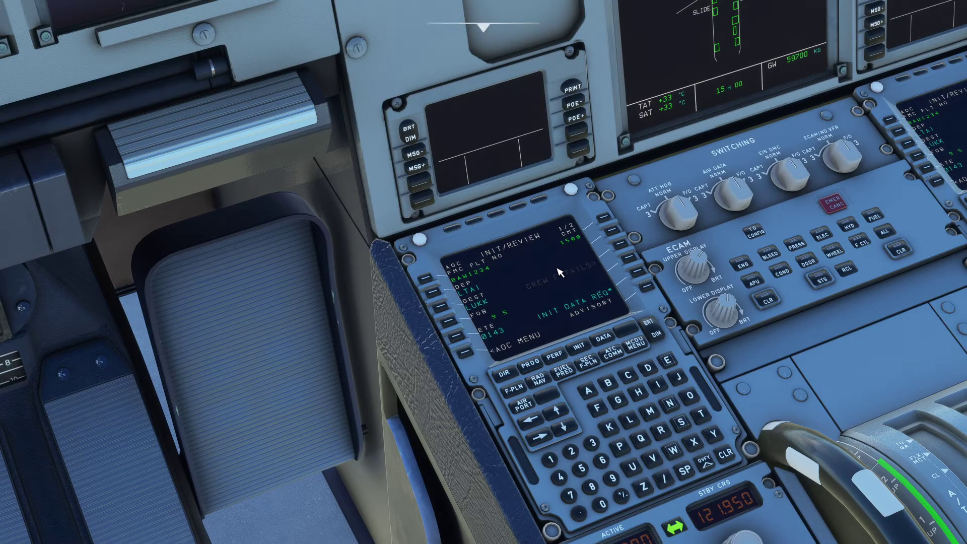
click(468, 354)
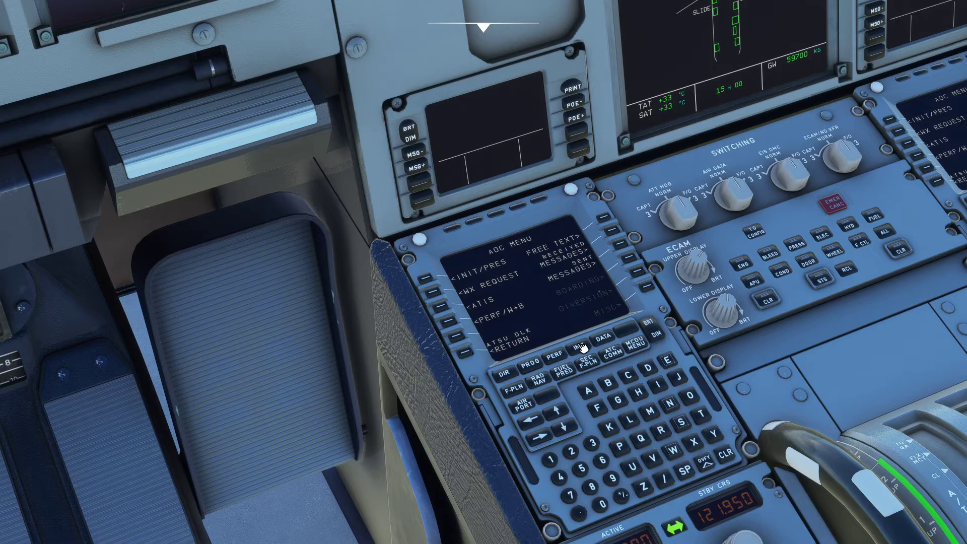
Uplink LTAI/LUKK at FL280 into INIT and verify the route via EKSEN, EKMIM, UPKUL, EMKUD.
click(581, 347)
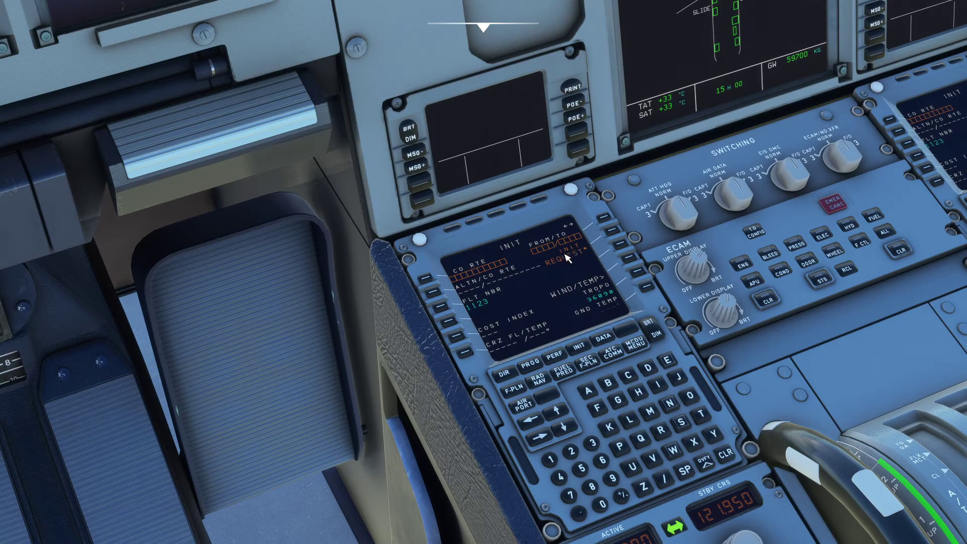
click(614, 231)
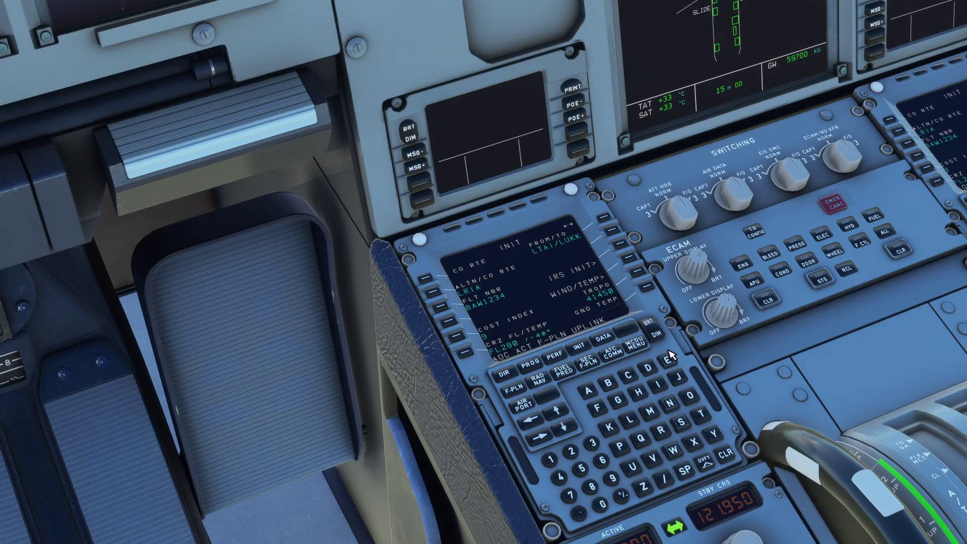
click(732, 457)
click(512, 388)
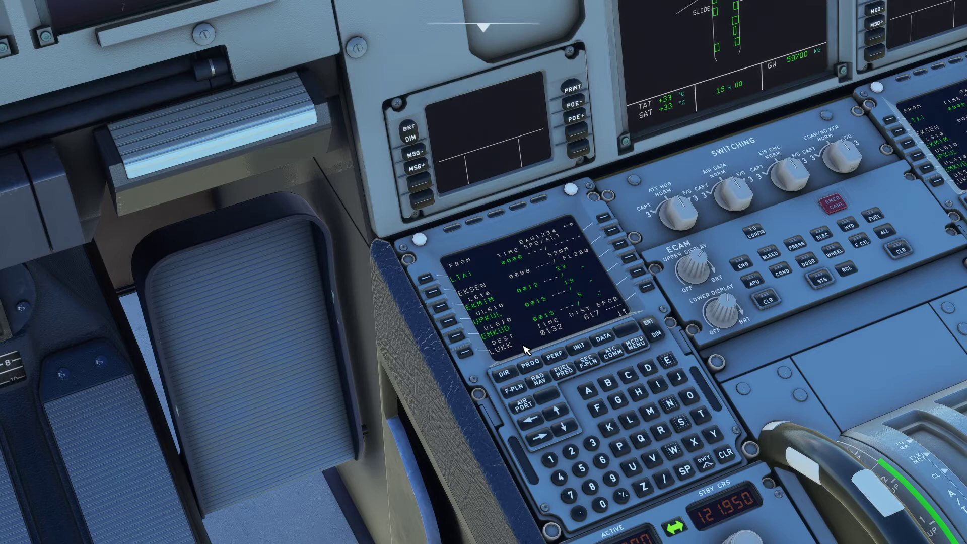
Trigger the refuel load from AOC PERF/W+B: taxi 200, trip 4440, gross weight 57600 kg.
click(638, 348)
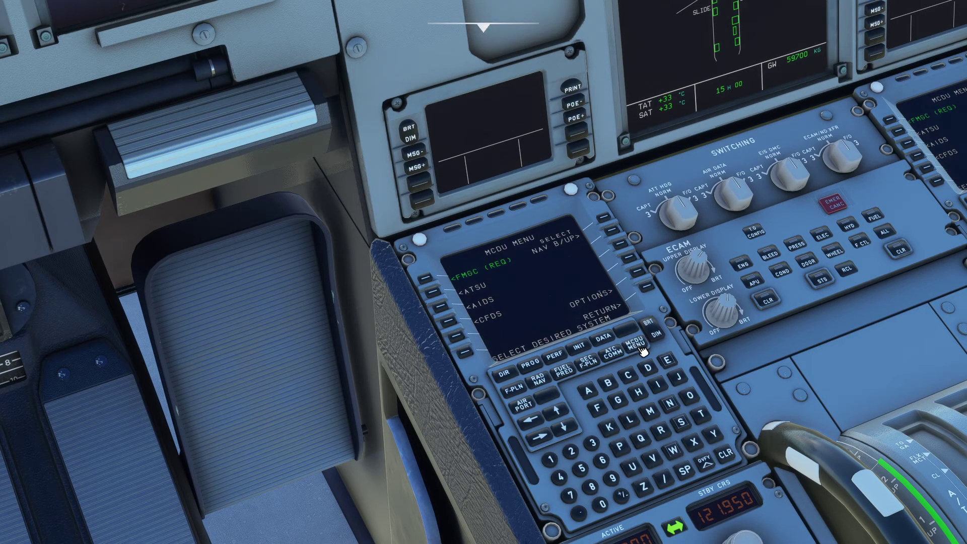
click(436, 295)
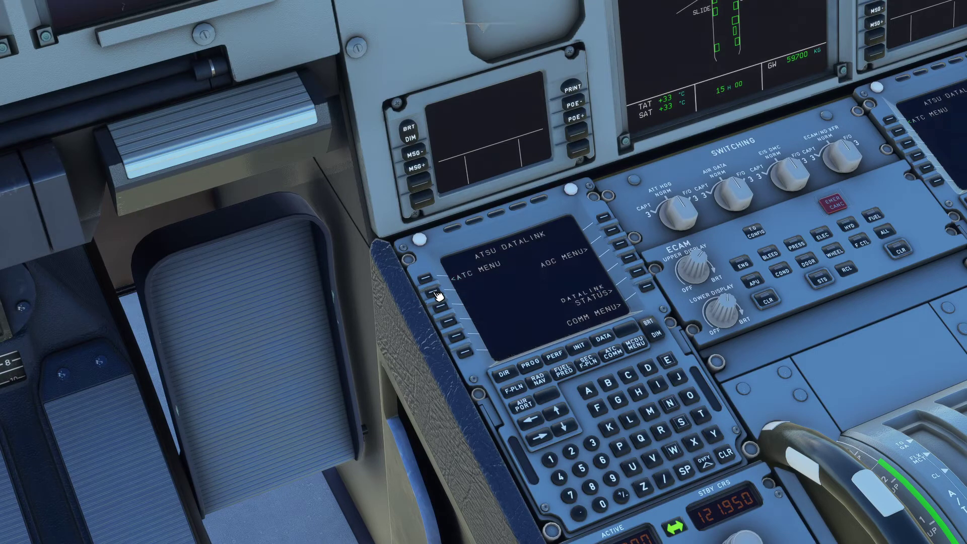
click(617, 232)
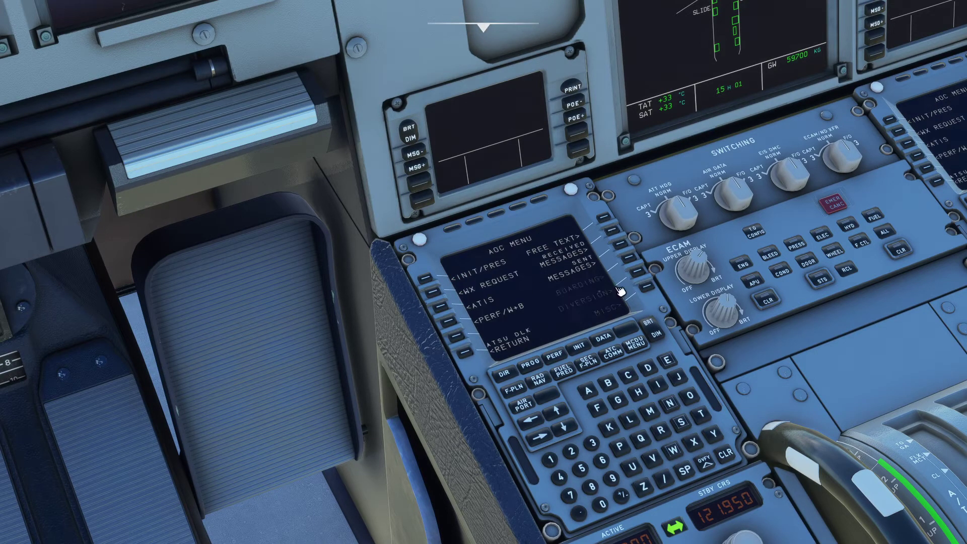
click(447, 321)
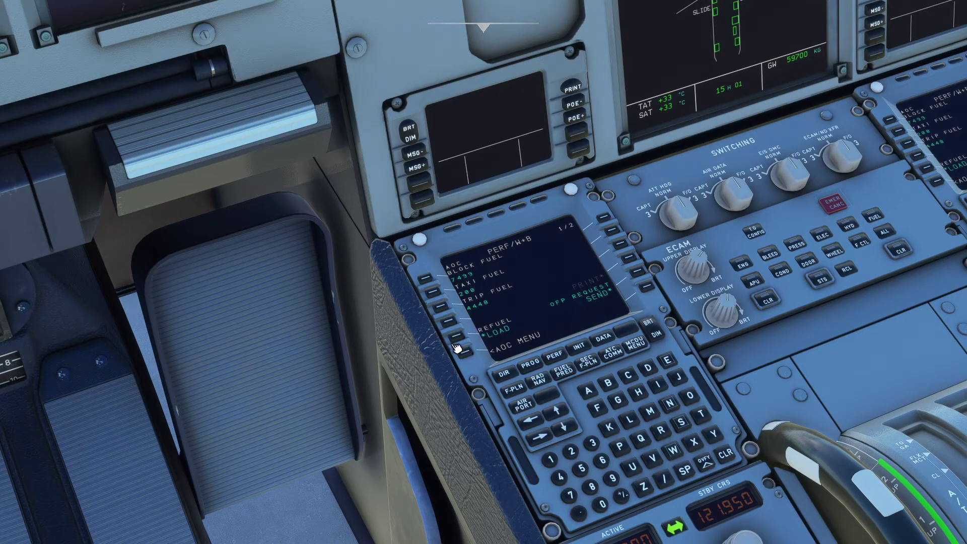
click(458, 338)
Send a WX REQUEST for LTAI and LUKK METARs and check received messages until it arrives.
click(466, 353)
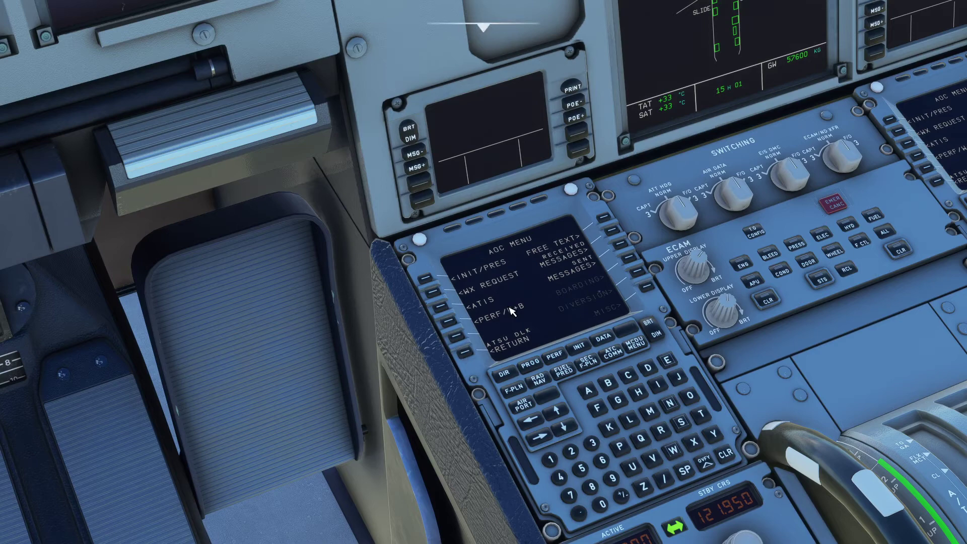
click(436, 295)
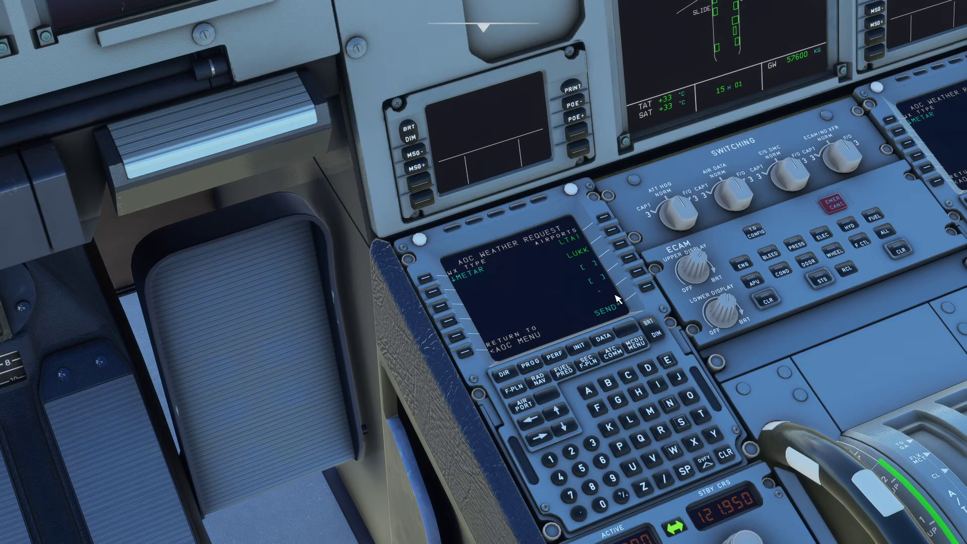
click(651, 288)
click(468, 352)
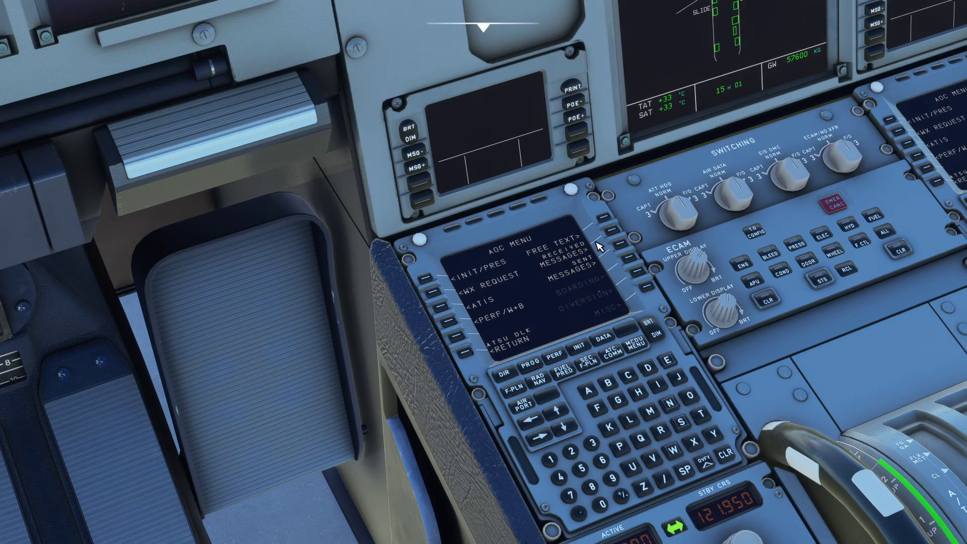
click(615, 232)
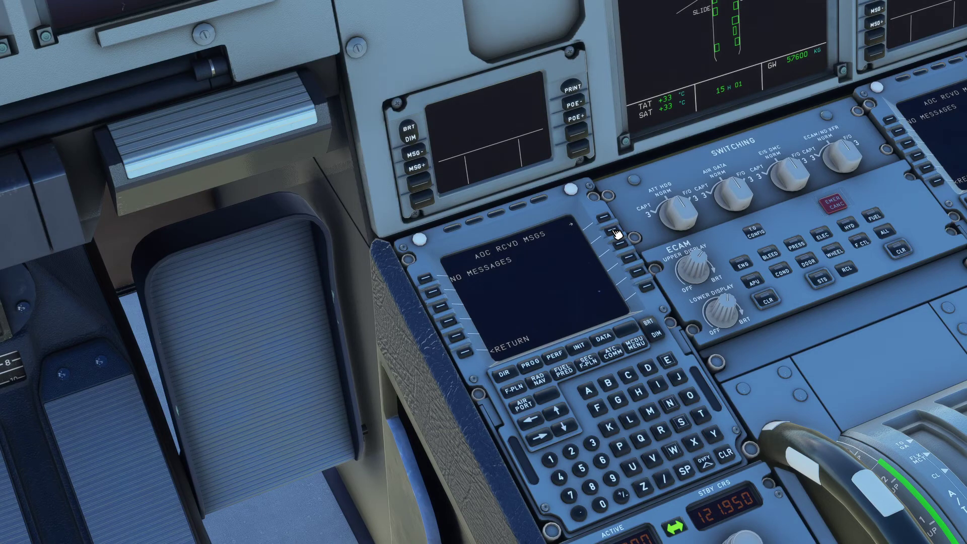
click(470, 354)
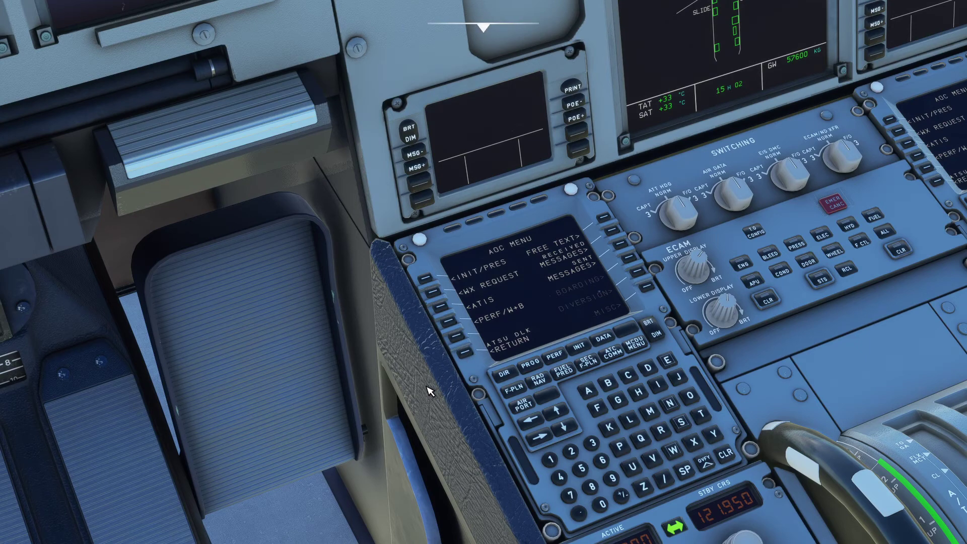
click(614, 232)
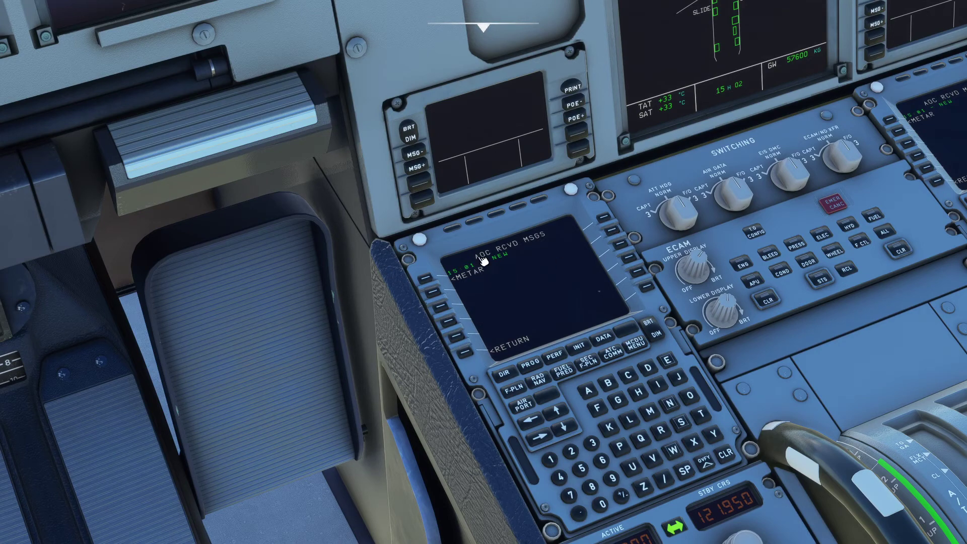
Display the received LTAI and LUKK METAR on the MCDU, then return the view to the captain's MCDU.
click(432, 279)
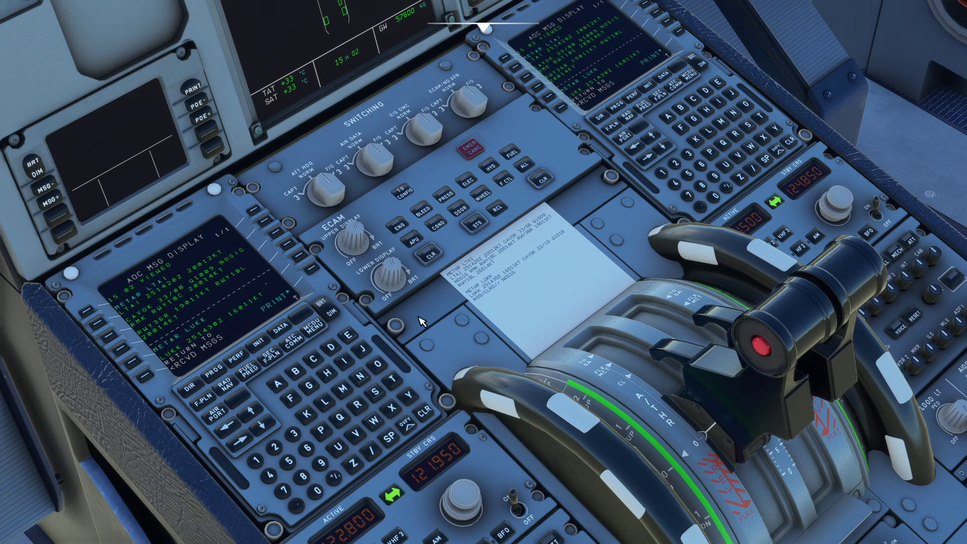
drag(529, 302, 415, 329)
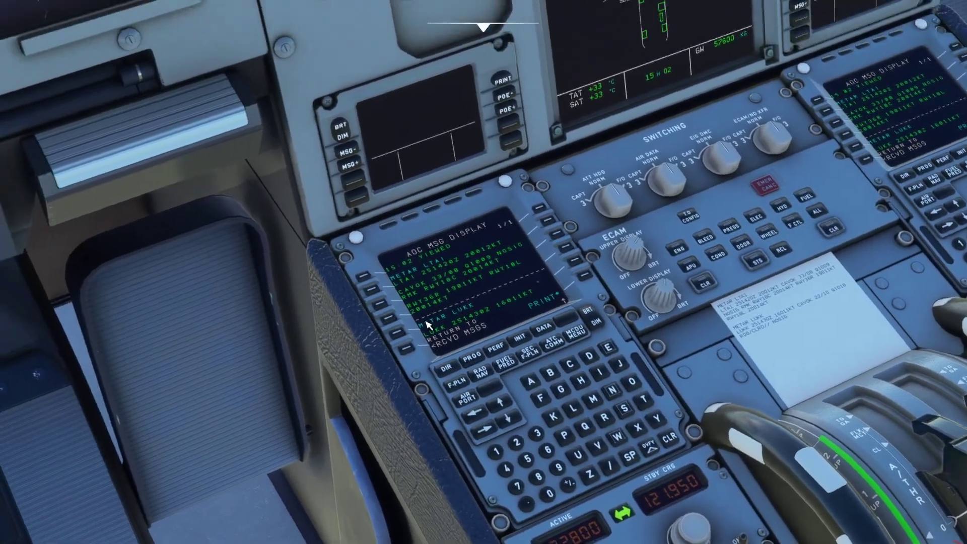
scroll(427, 317, down, 5)
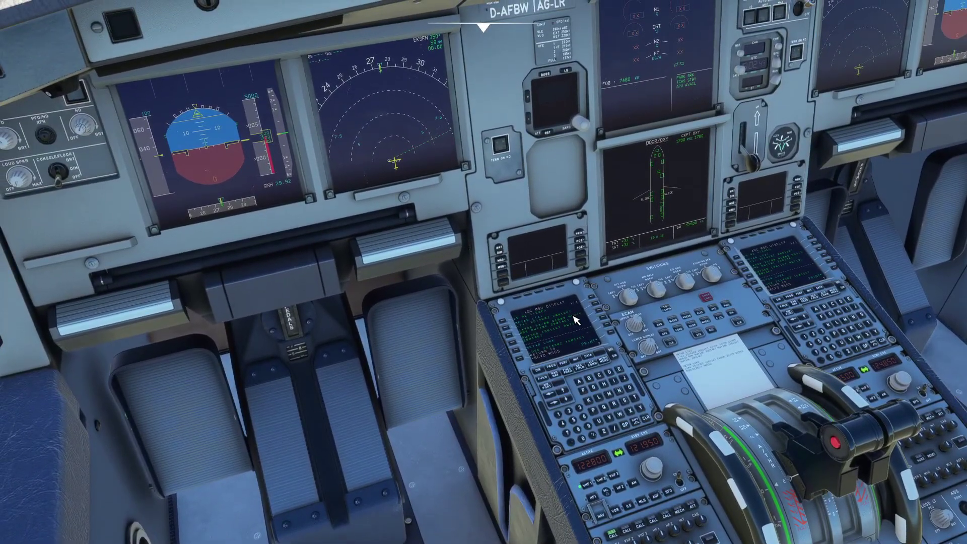
scroll(464, 391, up, 5)
Bring up the F-PLN page and scroll the LTAI–LUKK waypoints down to LUKK.
drag(467, 390, 480, 381)
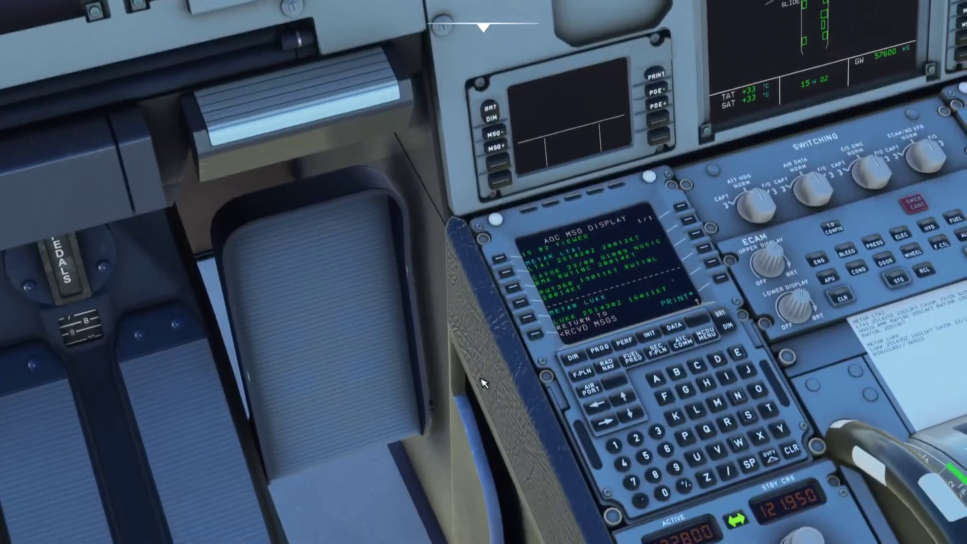
click(576, 345)
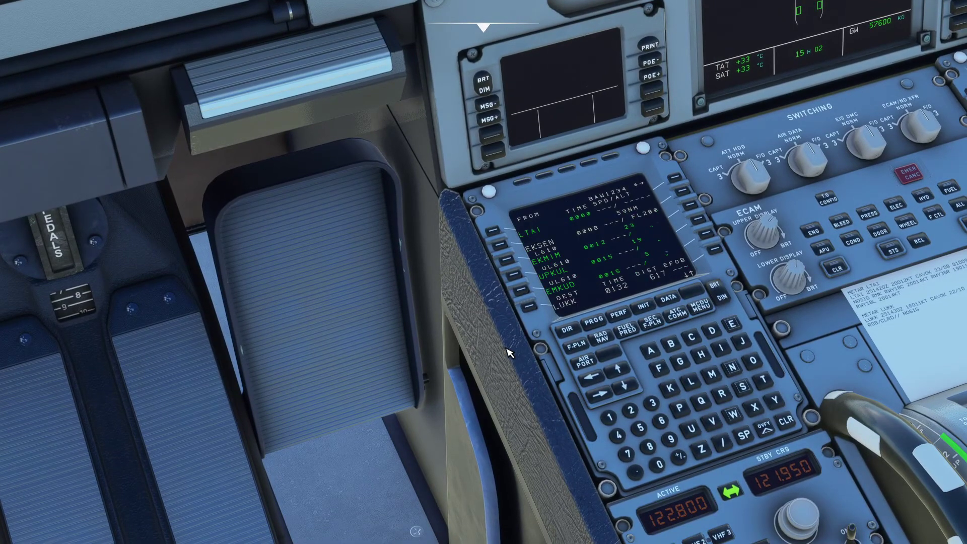
double_click(619, 374)
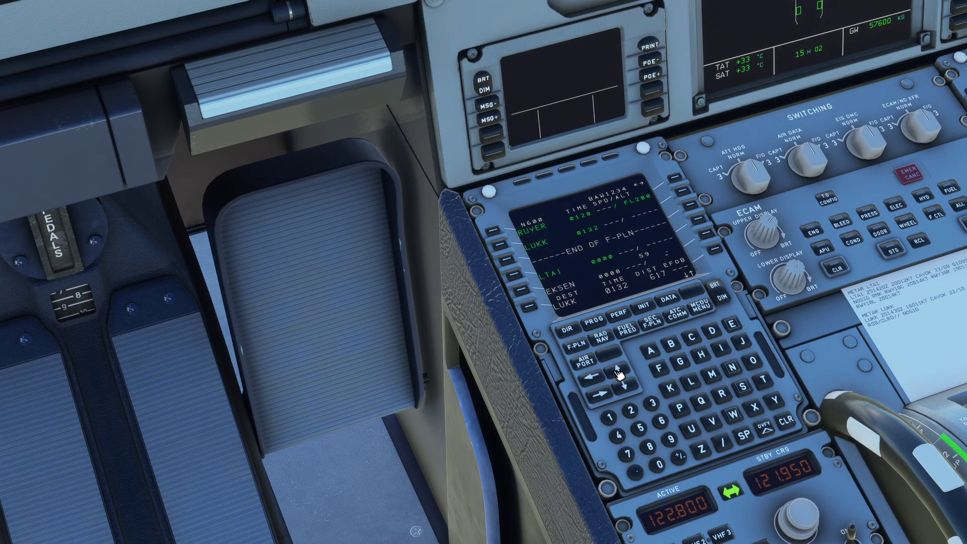
scroll(454, 370, down, 6)
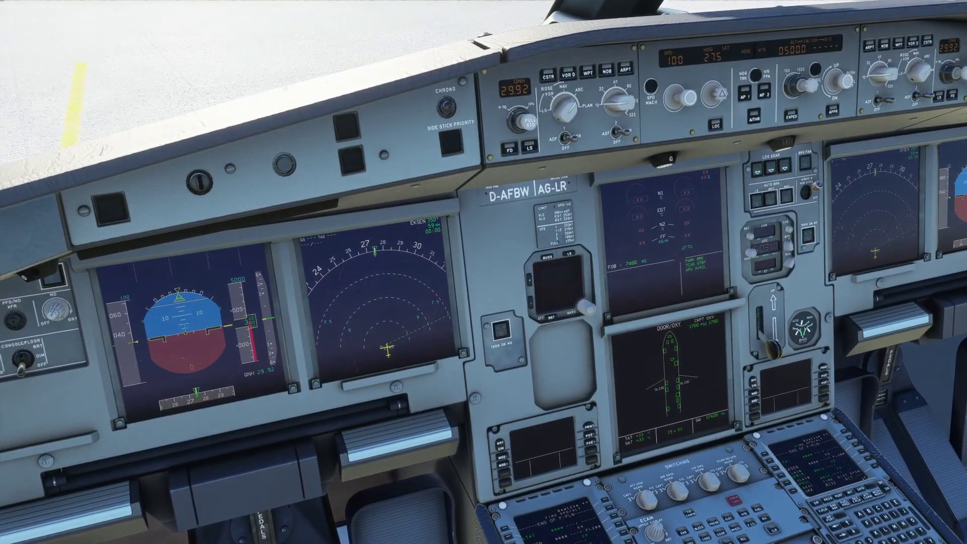
Show the flyPad Dashboard with flight BAW1234 from LTAI to LUKK.
drag(456, 378, 202, 372)
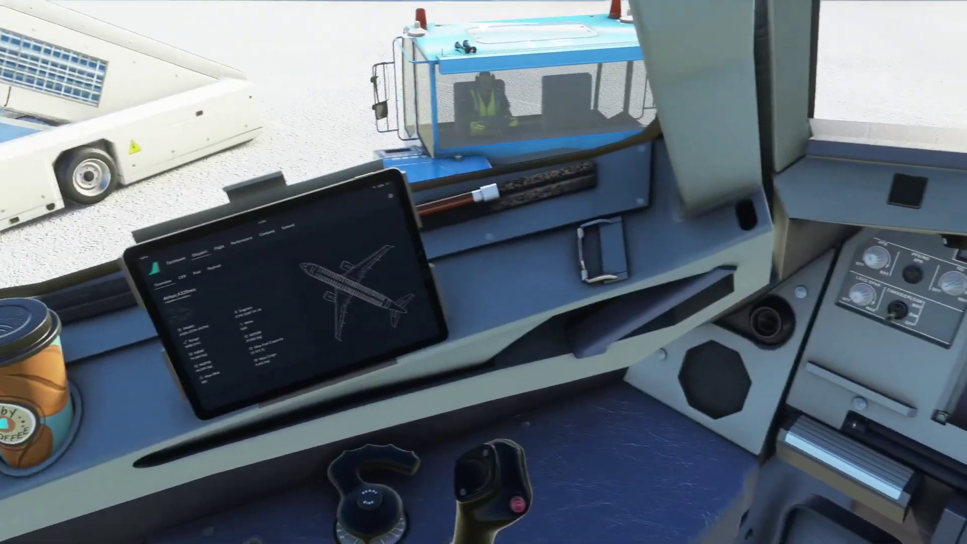
scroll(459, 382, up, 5)
drag(490, 372, 403, 367)
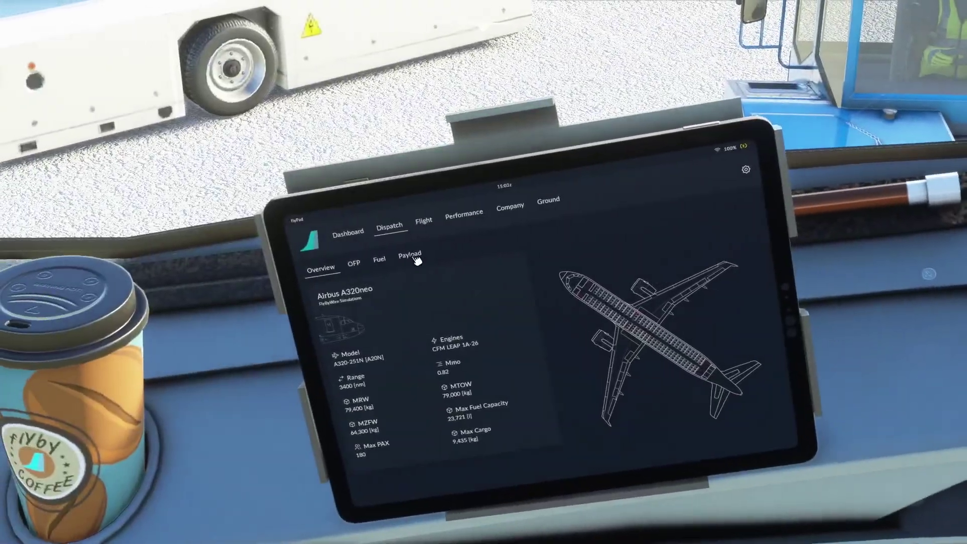
click(346, 243)
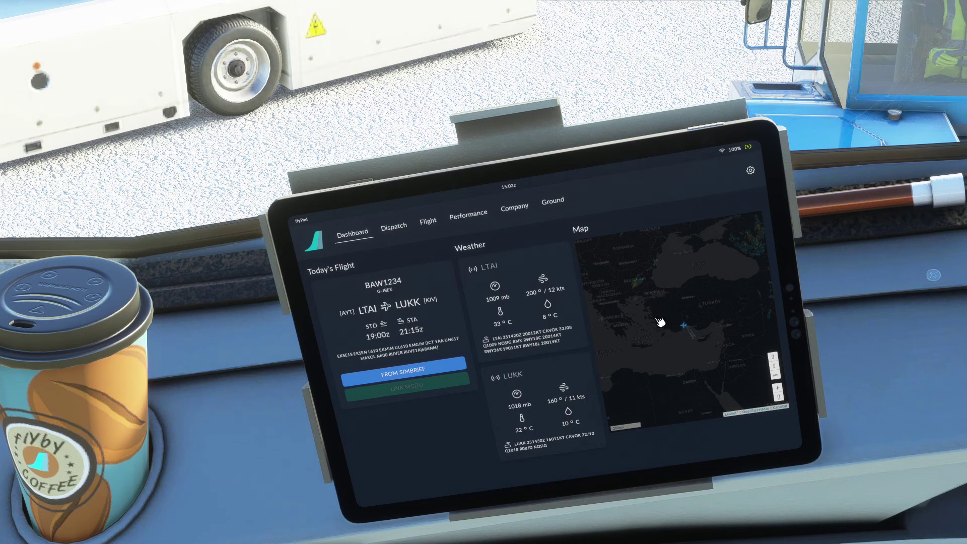
Zoom the Dashboard map in two steps onto the route, then return to the main instrument panel.
click(780, 388)
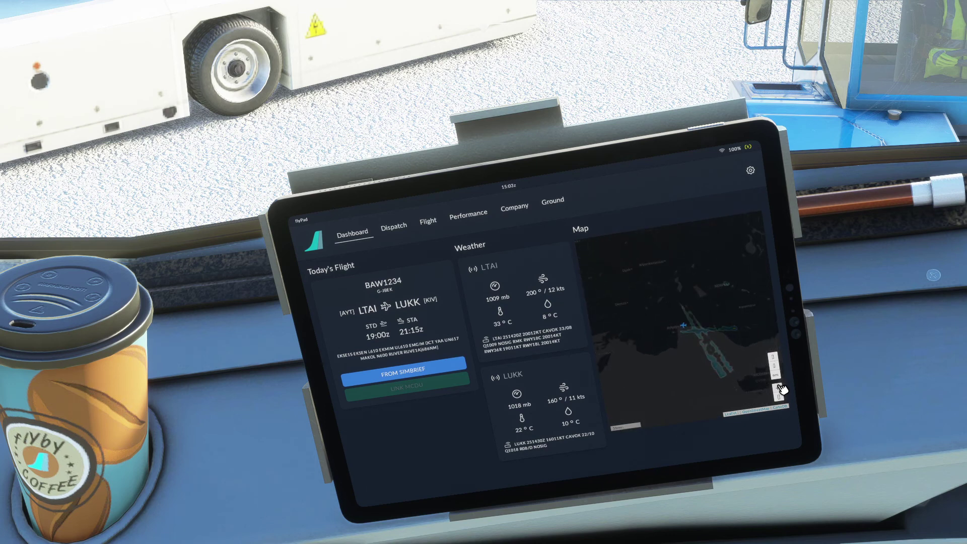
click(780, 388)
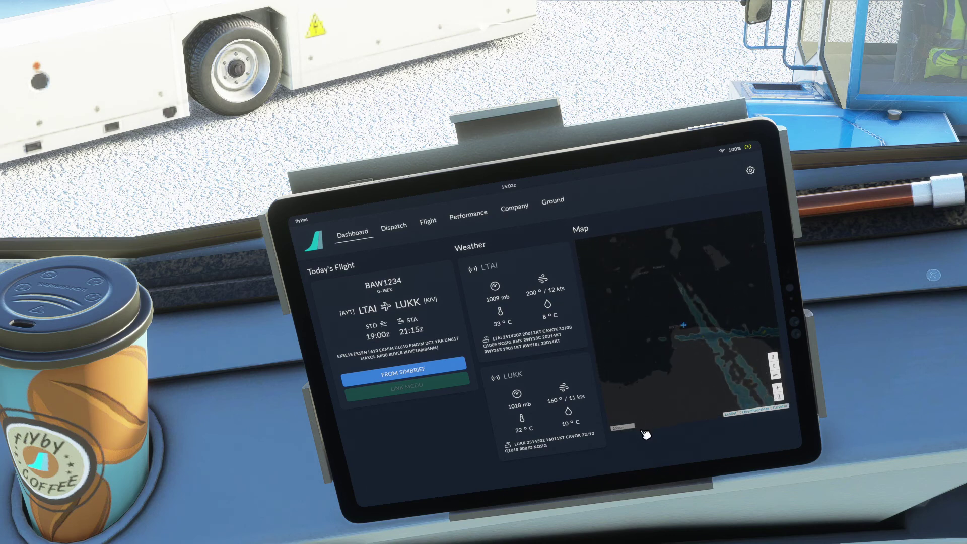
scroll(644, 434, down, 10)
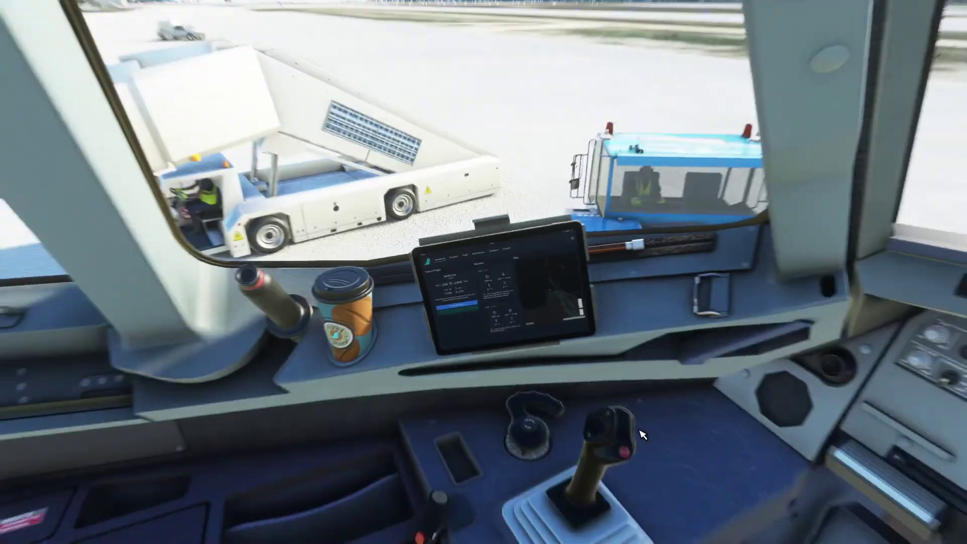
scroll(610, 422, up, 5)
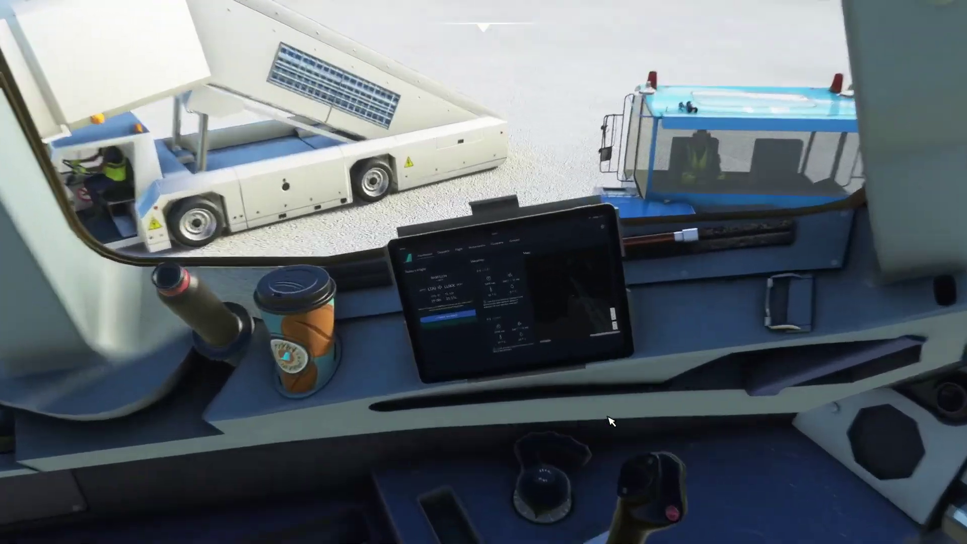
scroll(611, 422, up, 5)
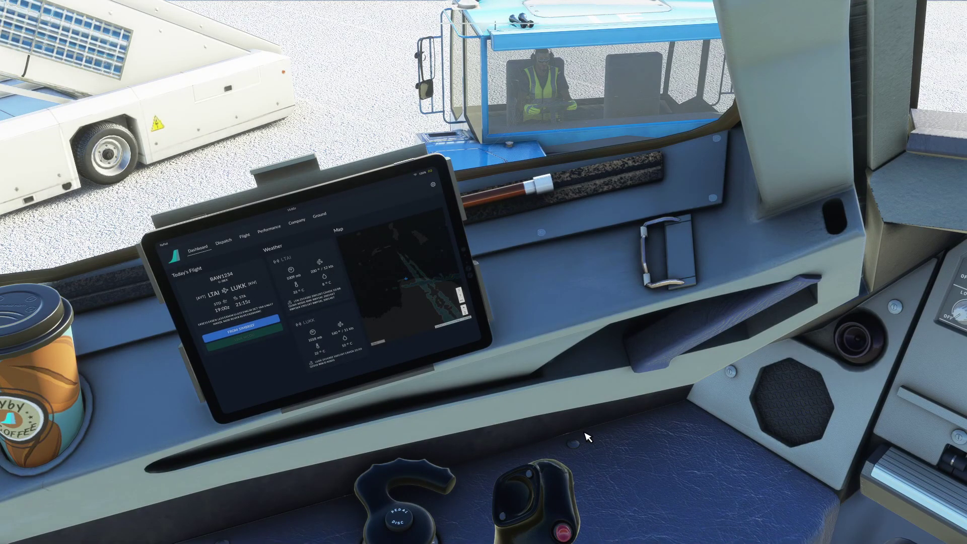
scroll(564, 425, down, 5)
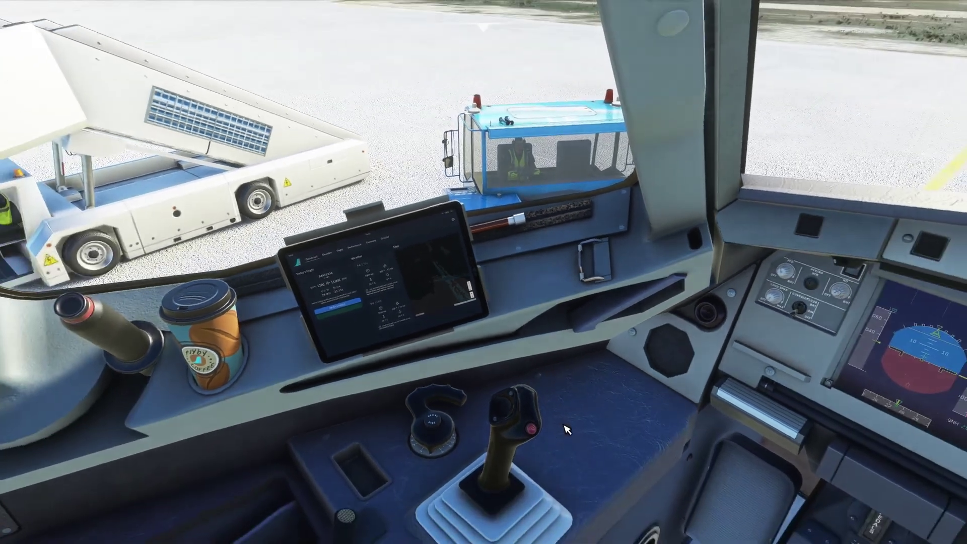
drag(564, 426, 811, 423)
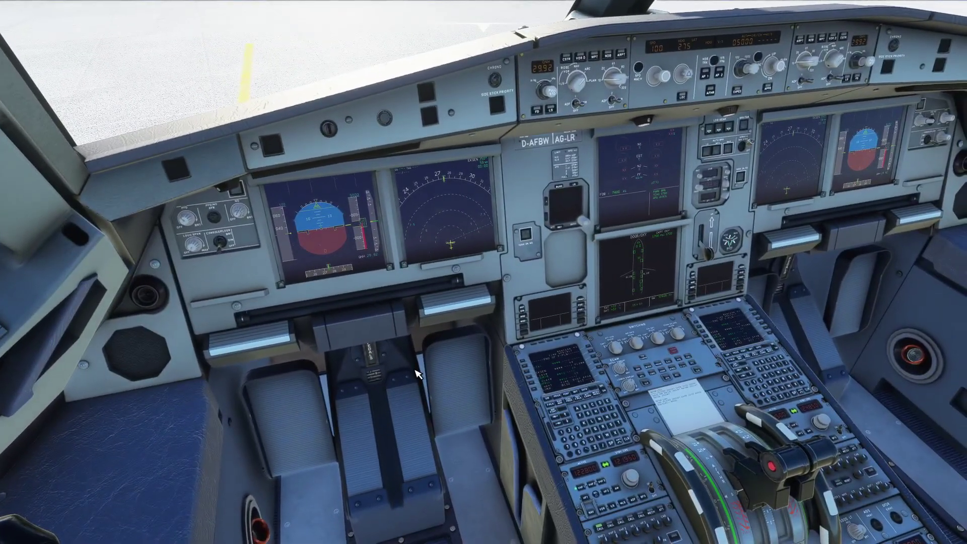